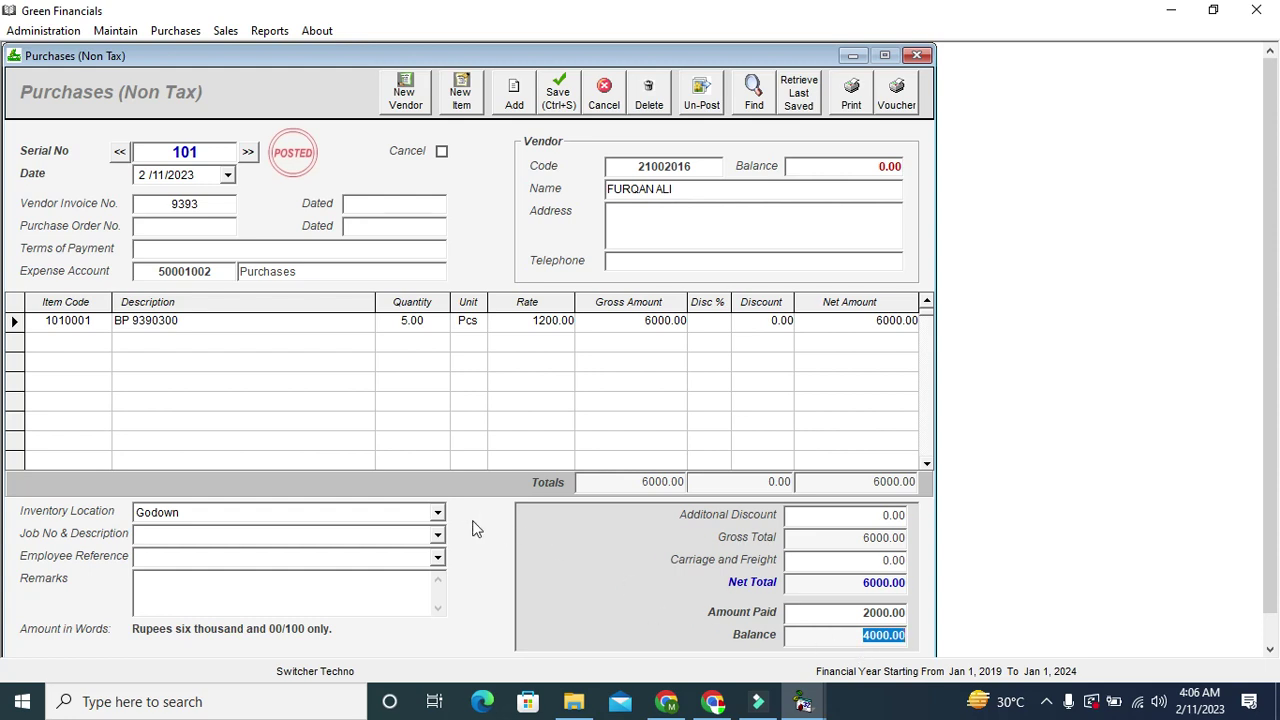
# Set the purchase bill's inventory location to Godown after looking through the available locations
pyautogui.click(438, 514)
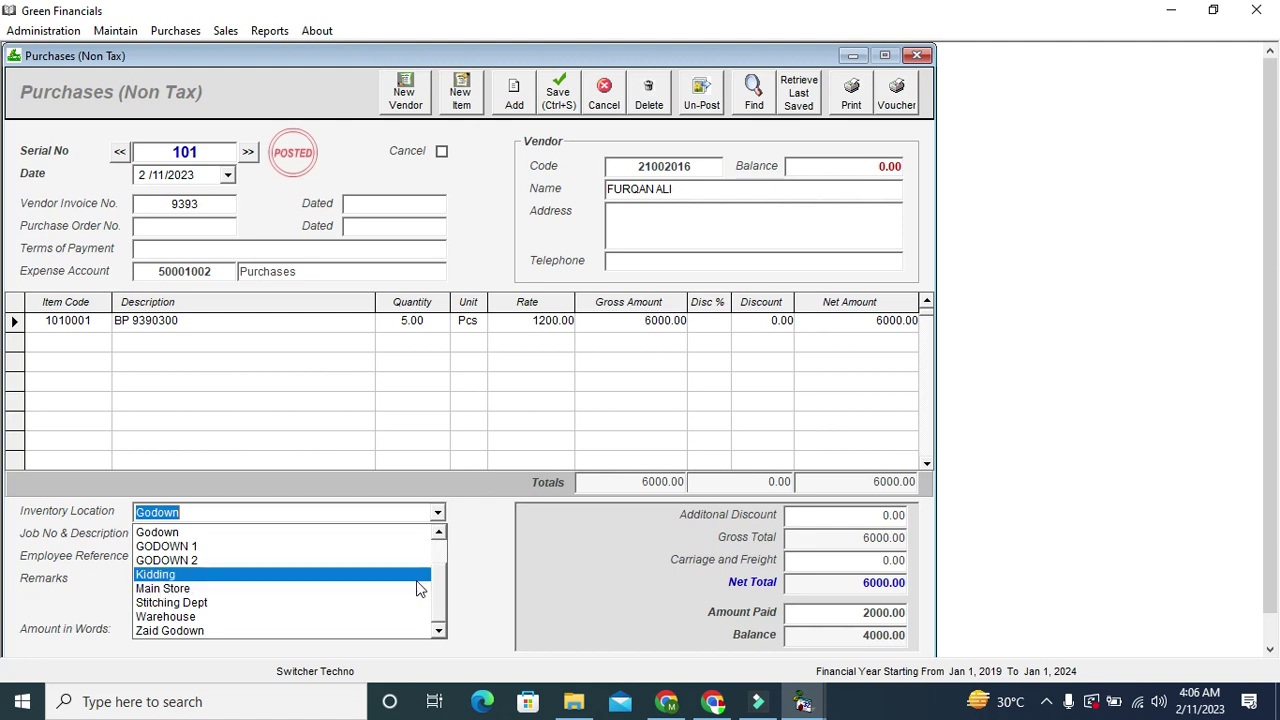
pyautogui.click(440, 535)
pyautogui.click(440, 535)
pyautogui.click(440, 535)
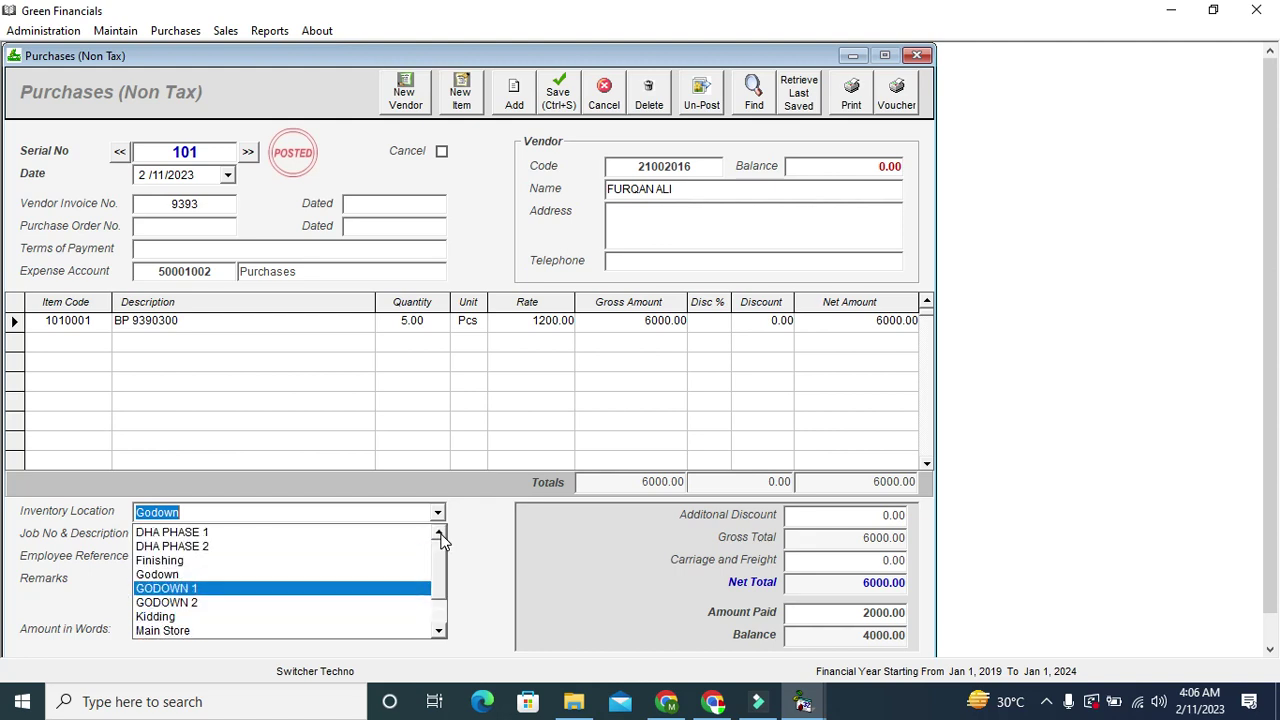
pyautogui.click(400, 575)
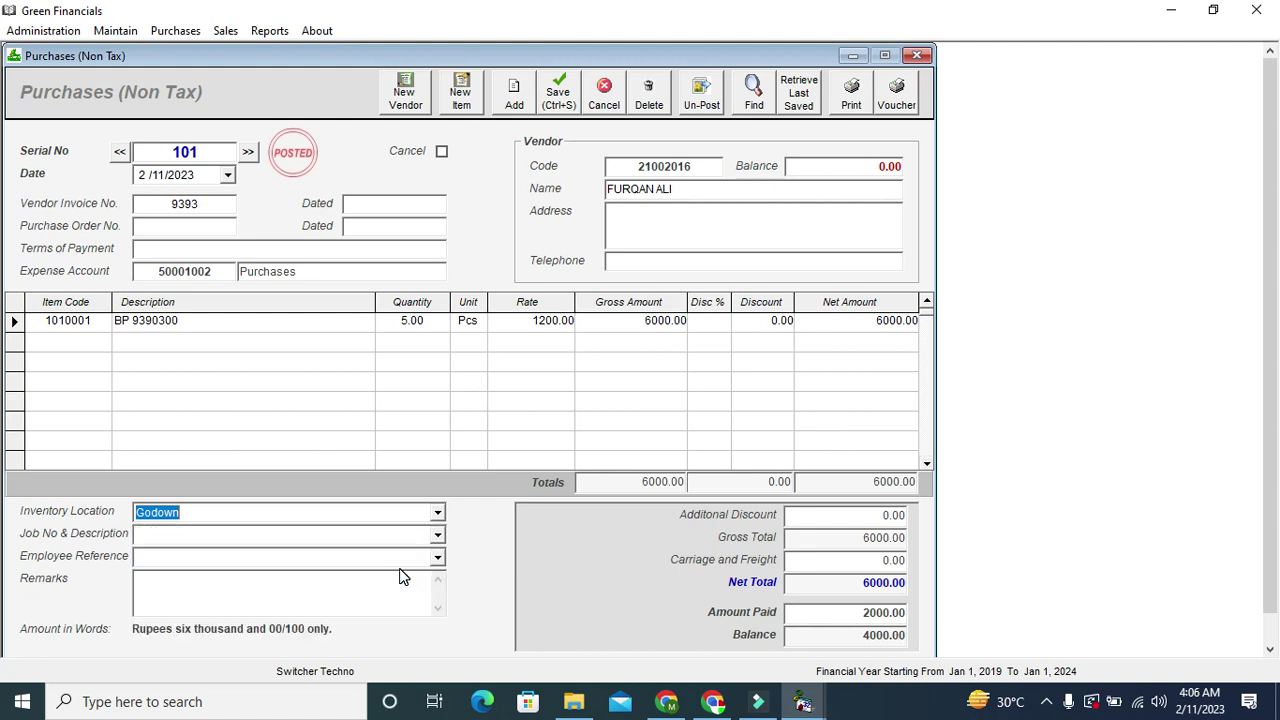
# Preview the purchase invoice for printing, cancel its printer setup and close the preview
pyautogui.click(851, 98)
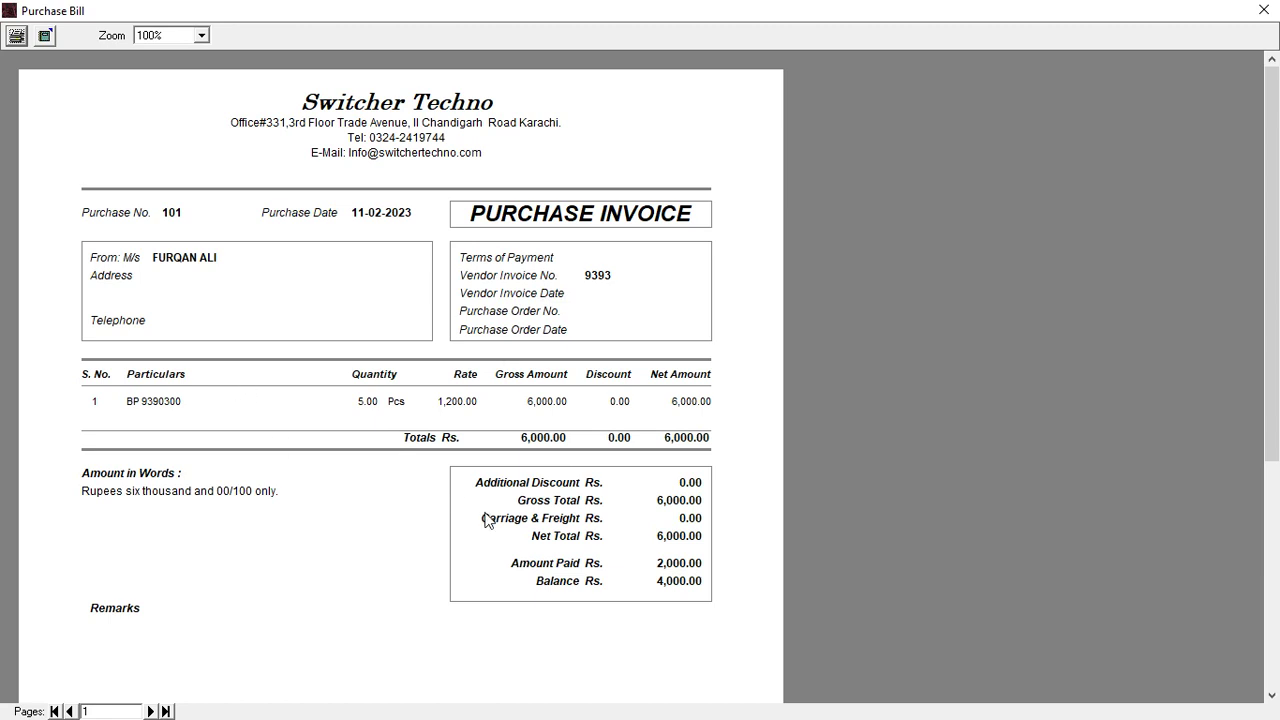
pyautogui.click(16, 35)
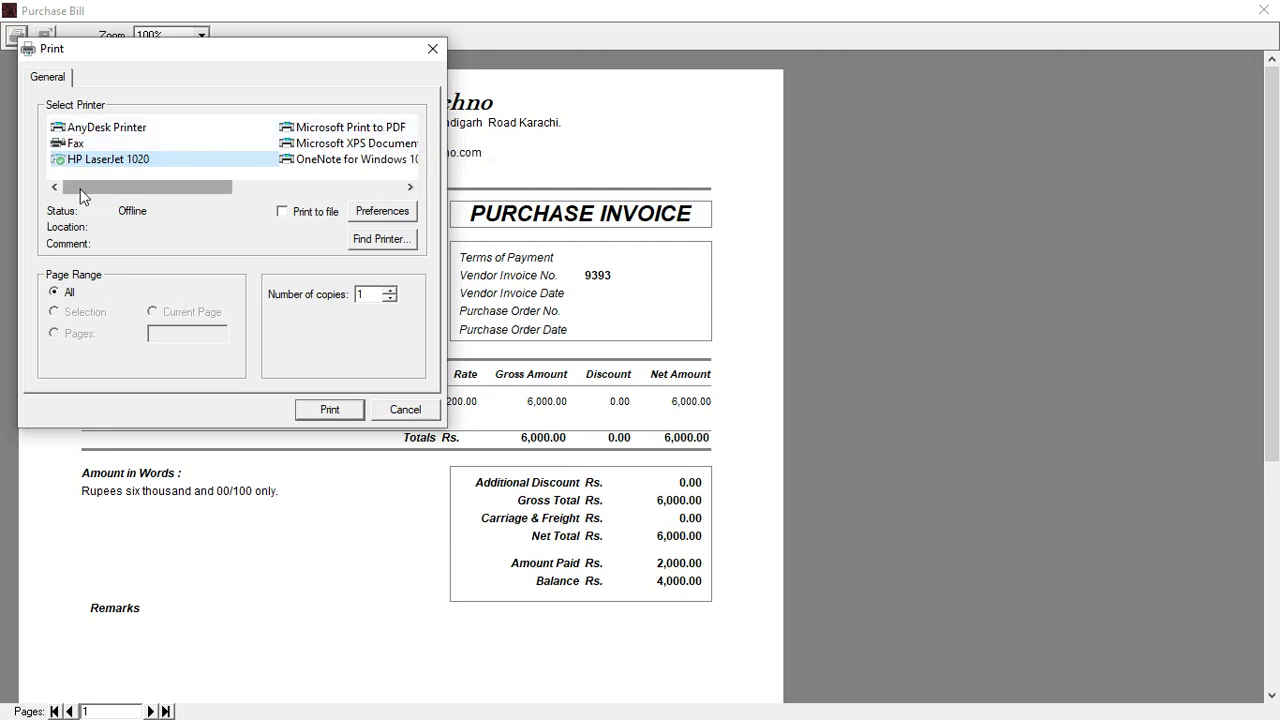
pyautogui.click(406, 408)
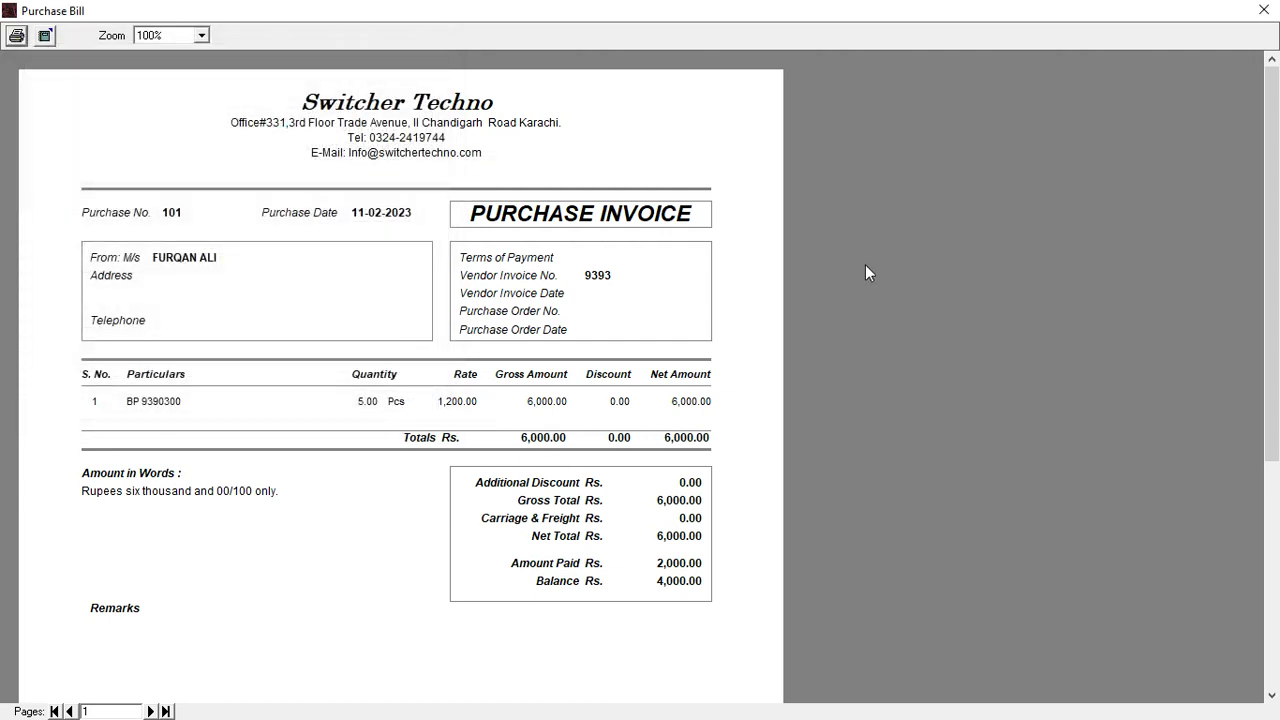
pyautogui.click(1263, 10)
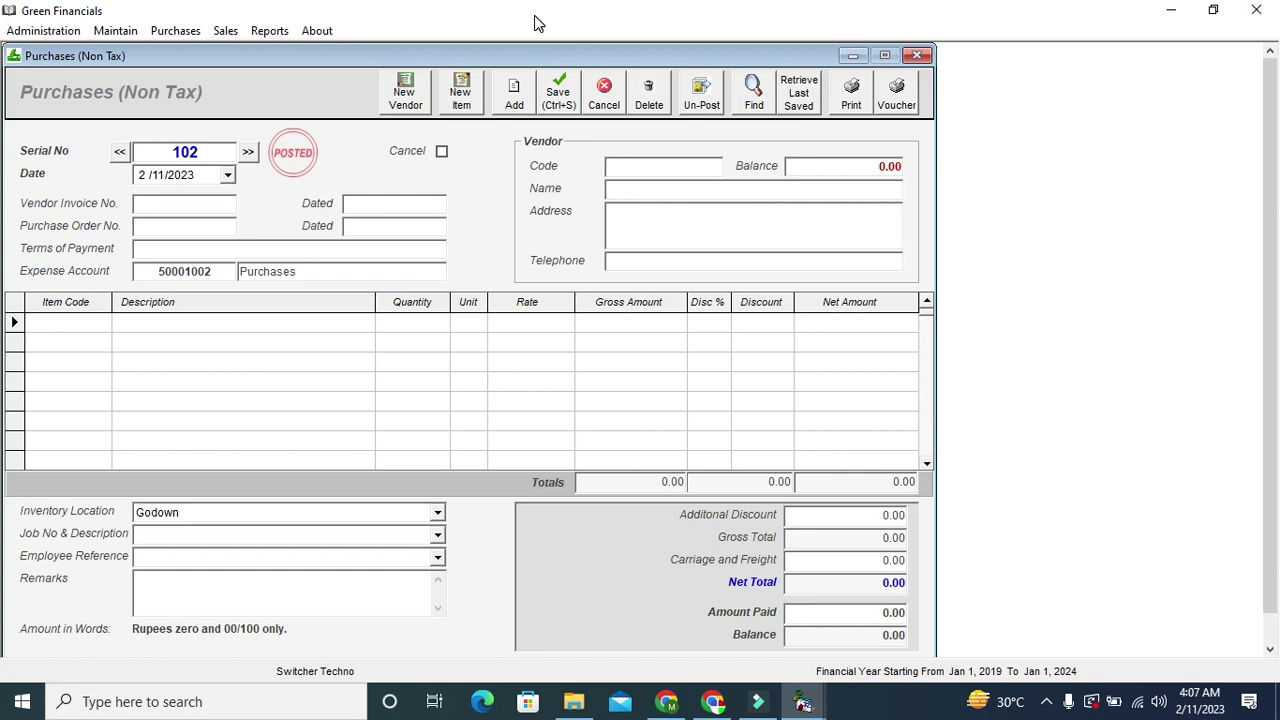
# Display the inventory balances report for all inventory items
pyautogui.click(272, 33)
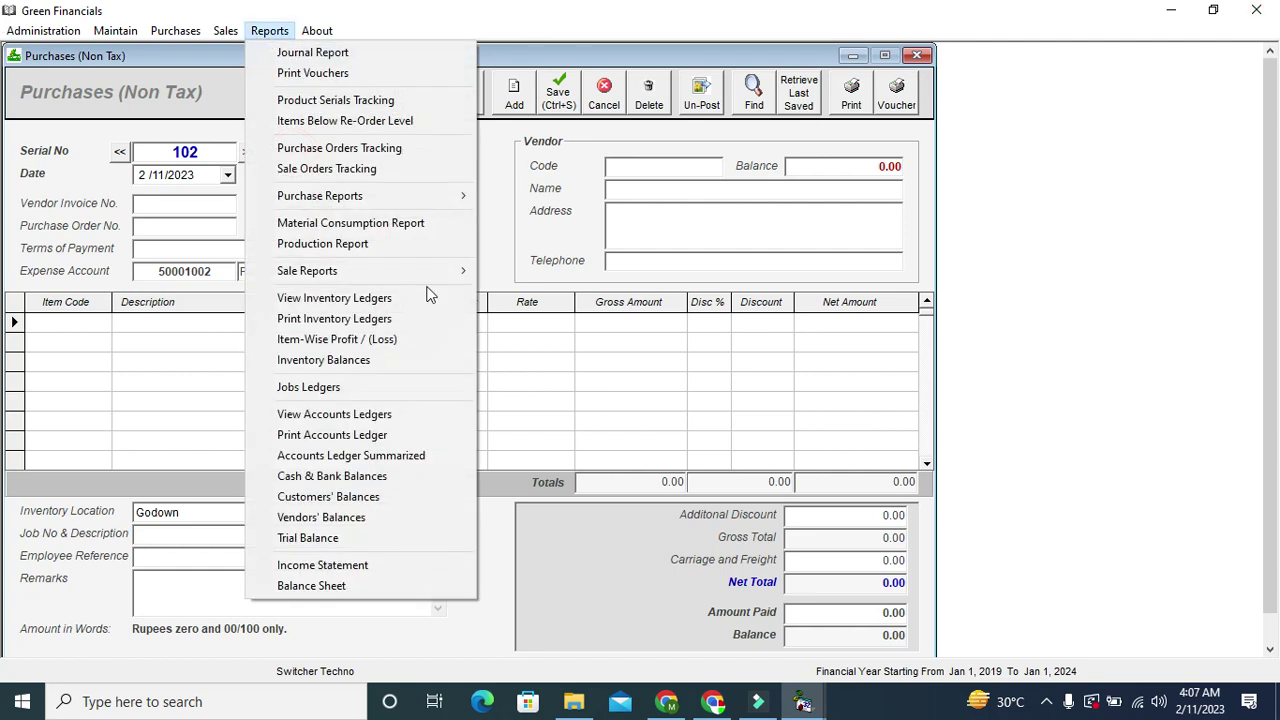
pyautogui.click(436, 362)
pyautogui.click(748, 240)
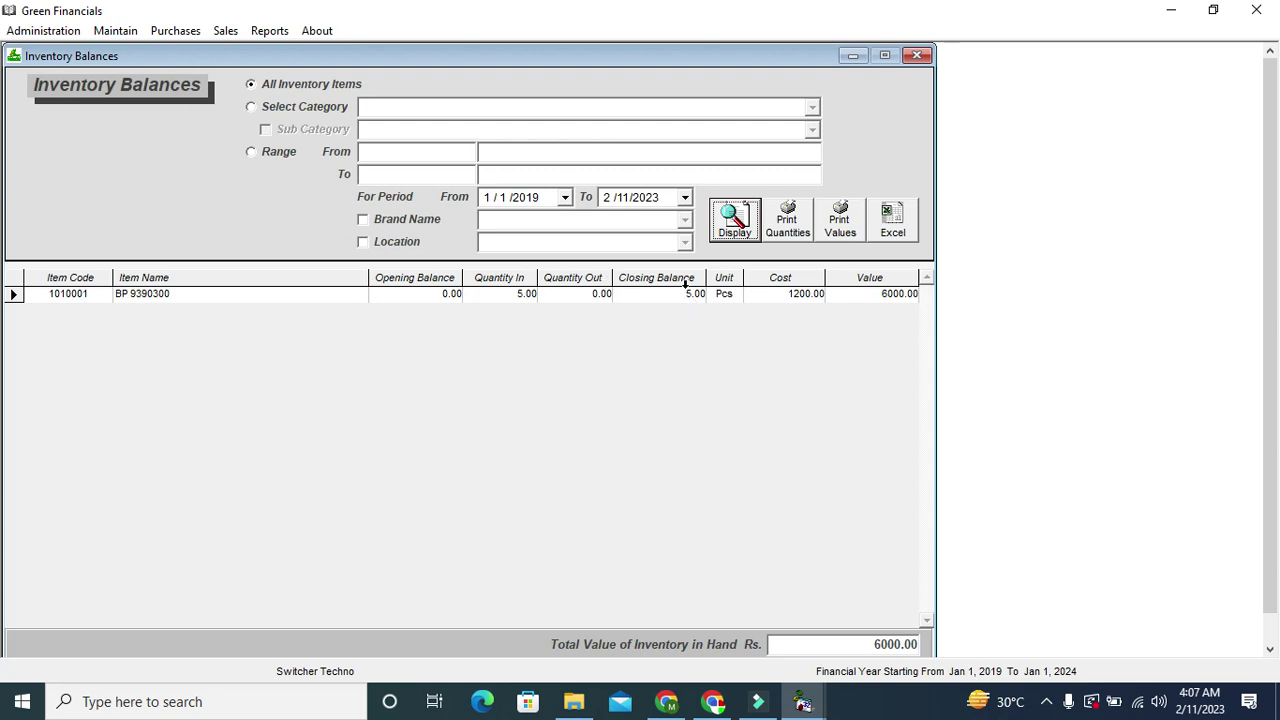
# Filter the inventory balances by category SUGRICAL ITEM and sub category BP and display the result
pyautogui.click(314, 106)
pyautogui.click(812, 107)
pyautogui.click(785, 131)
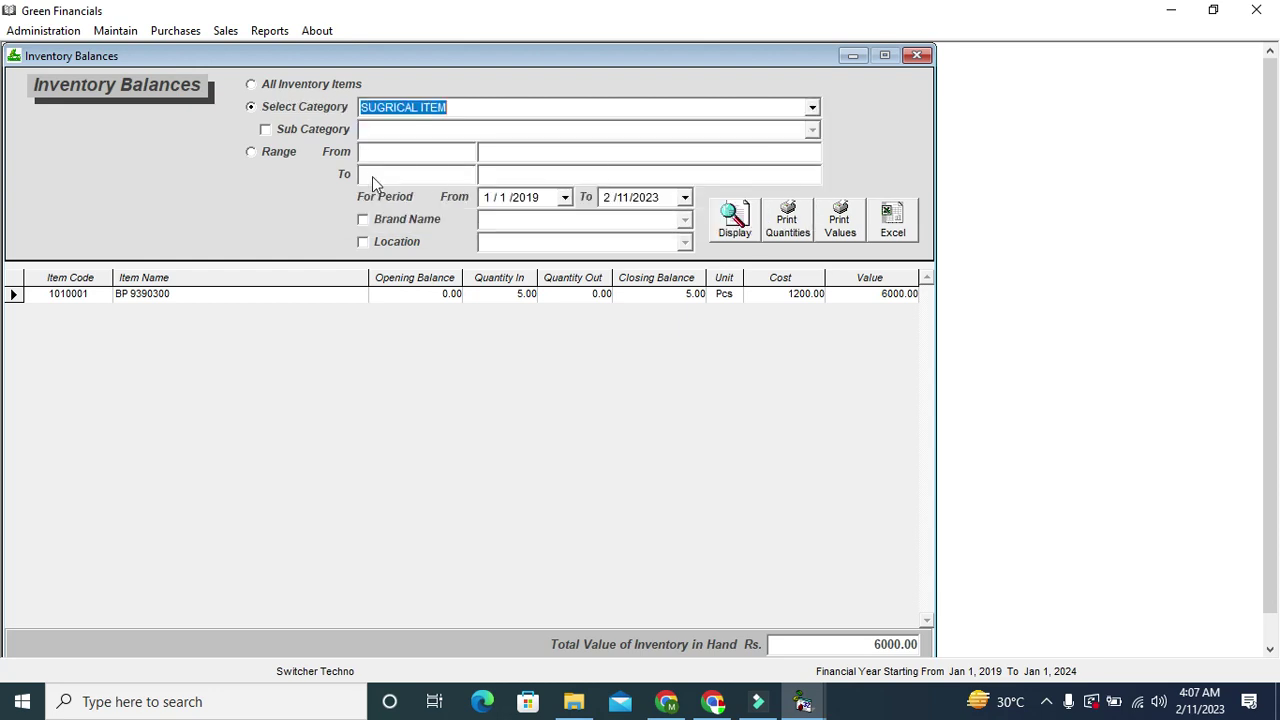
pyautogui.click(322, 129)
pyautogui.click(812, 130)
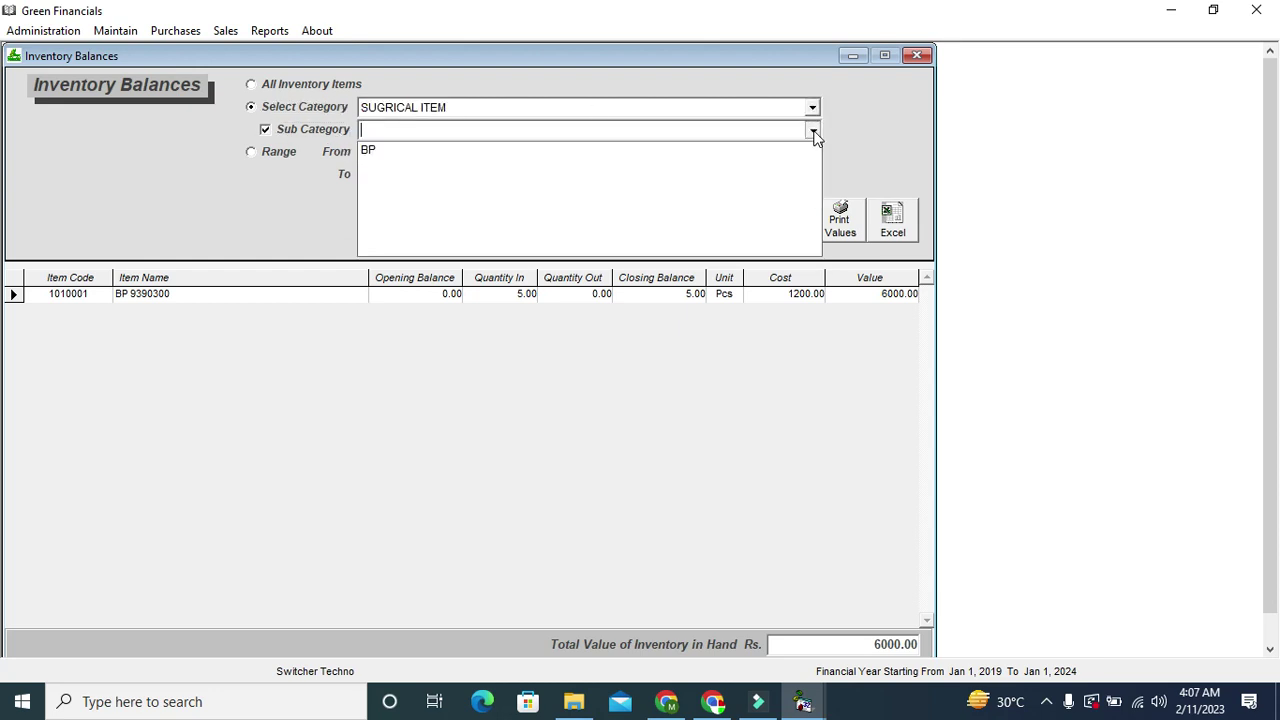
pyautogui.click(613, 150)
pyautogui.click(816, 134)
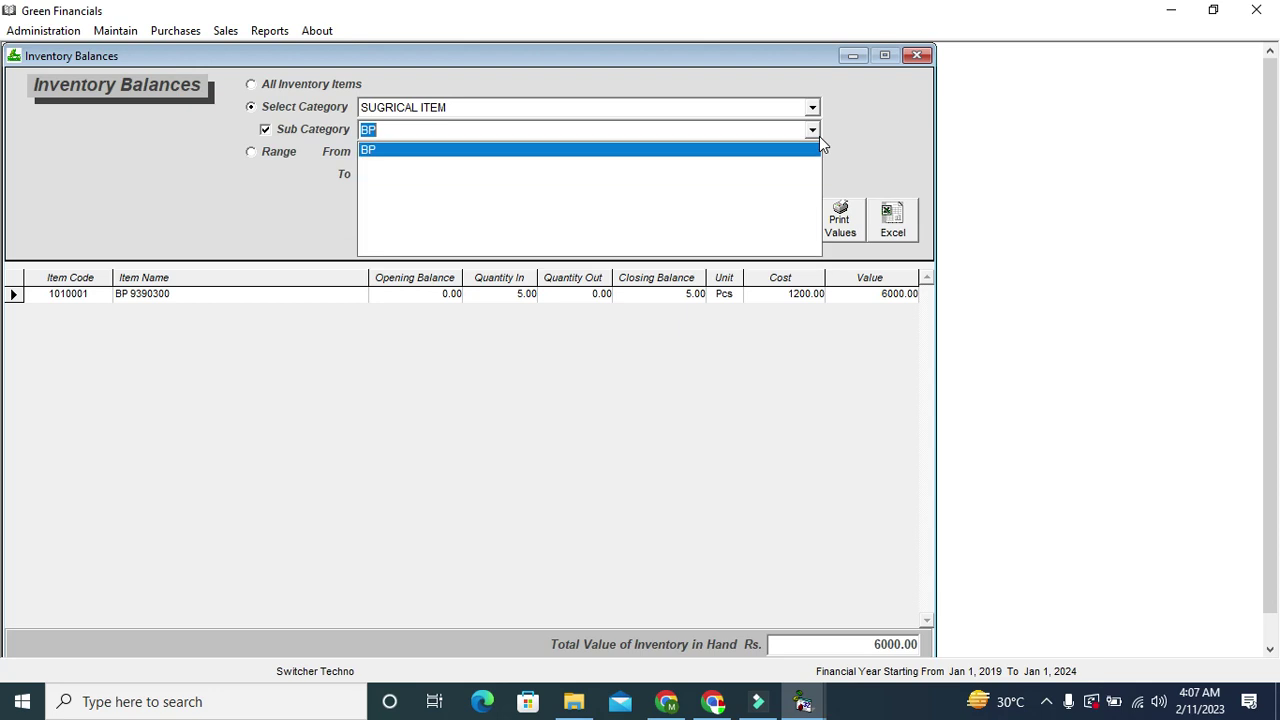
pyautogui.click(816, 134)
pyautogui.click(735, 222)
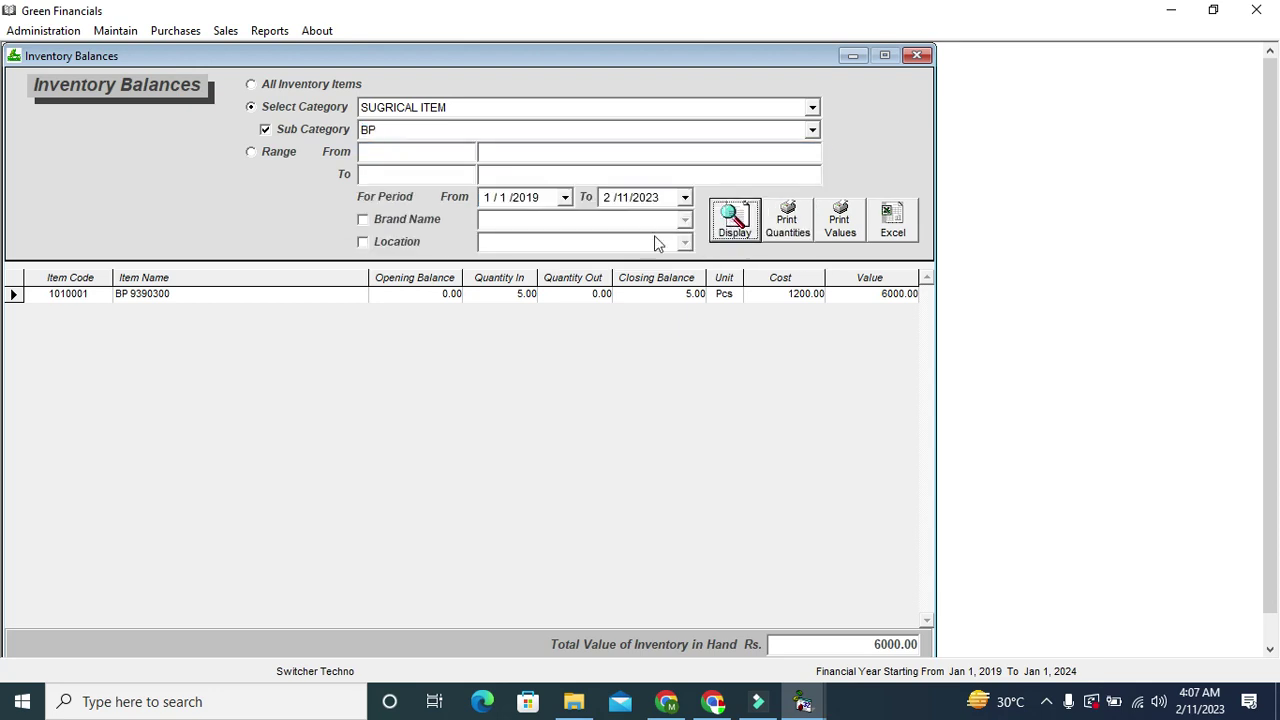
# Reset the inventory balances filter to all inventory items and close the report and the purchase form
pyautogui.click(416, 246)
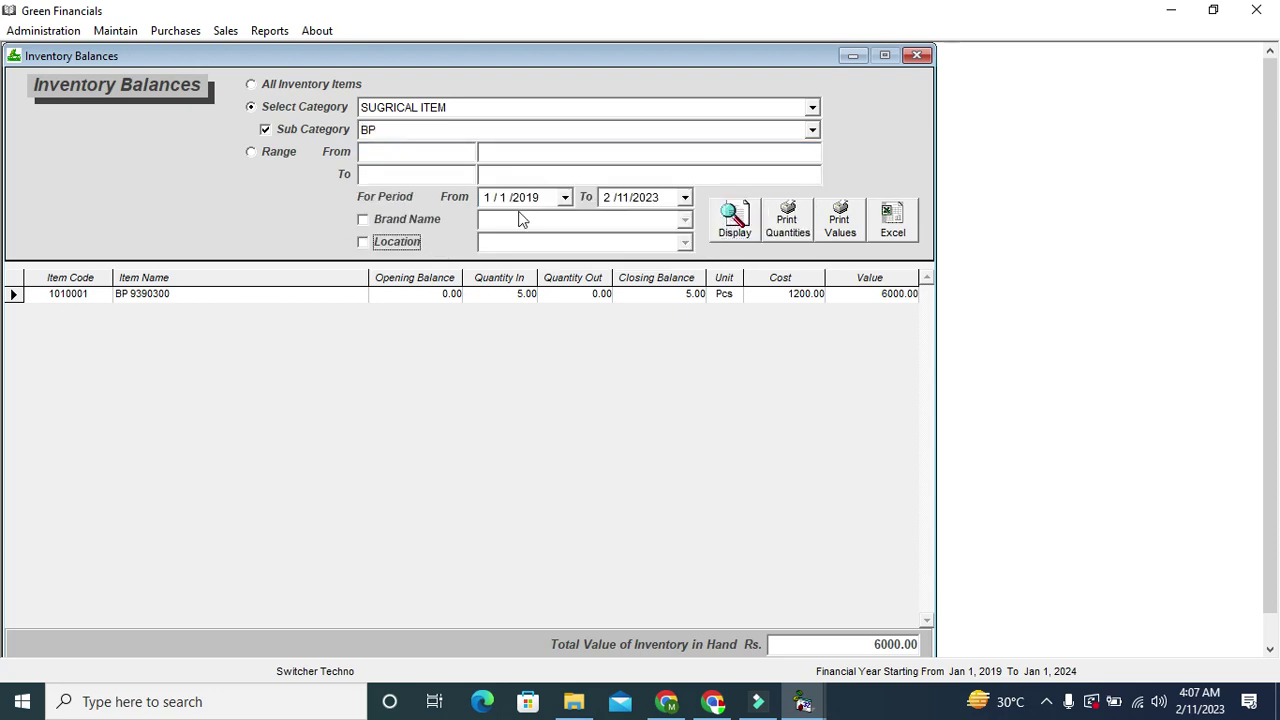
pyautogui.click(566, 197)
pyautogui.click(566, 197)
pyautogui.click(306, 86)
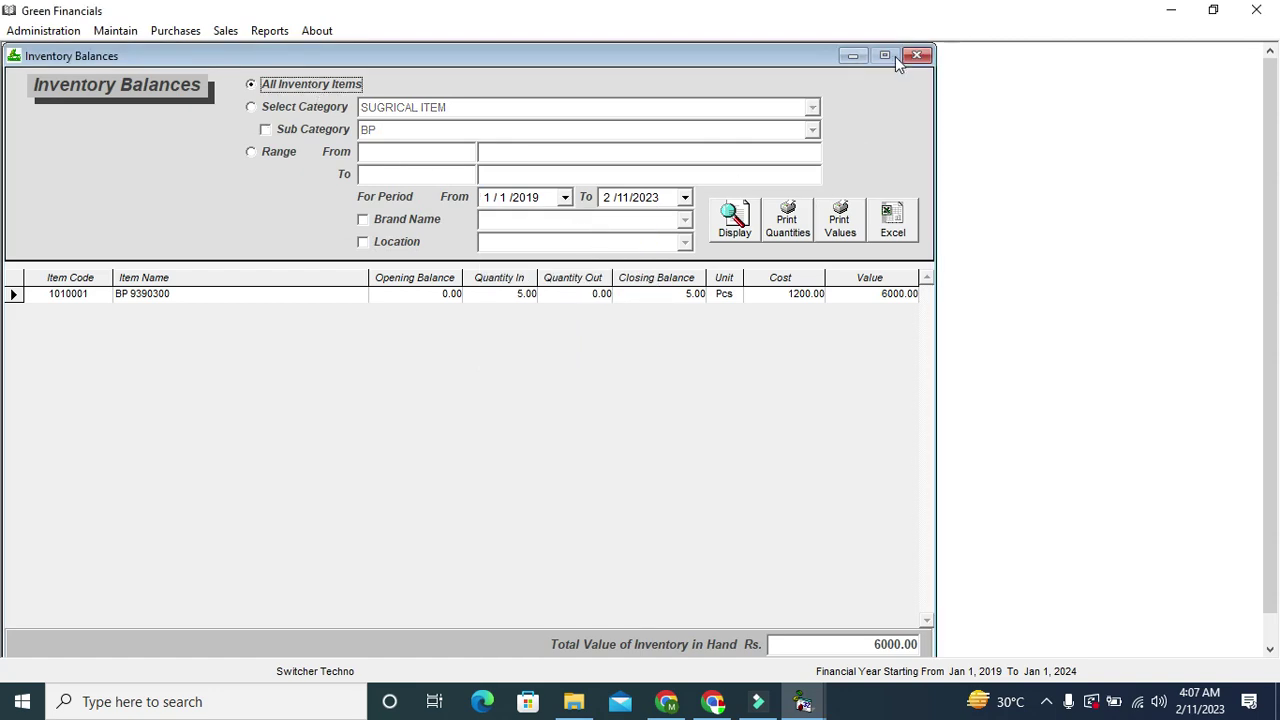
pyautogui.click(927, 57)
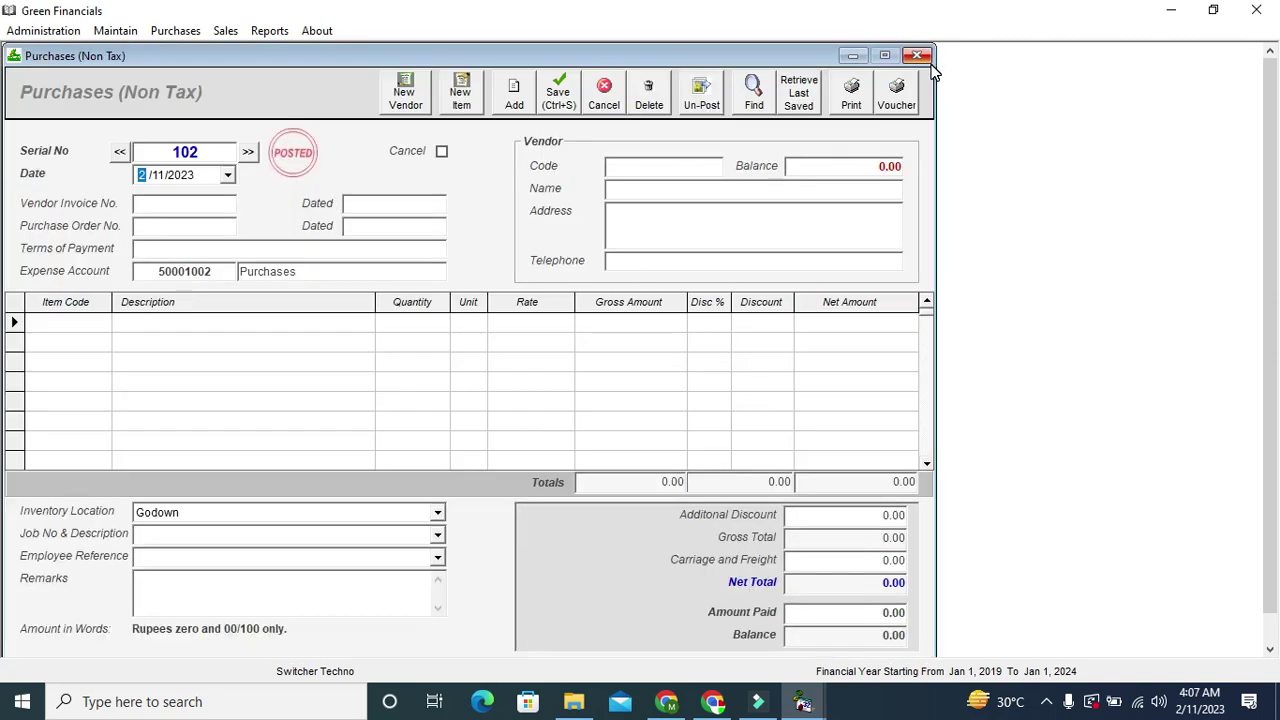
pyautogui.click(917, 56)
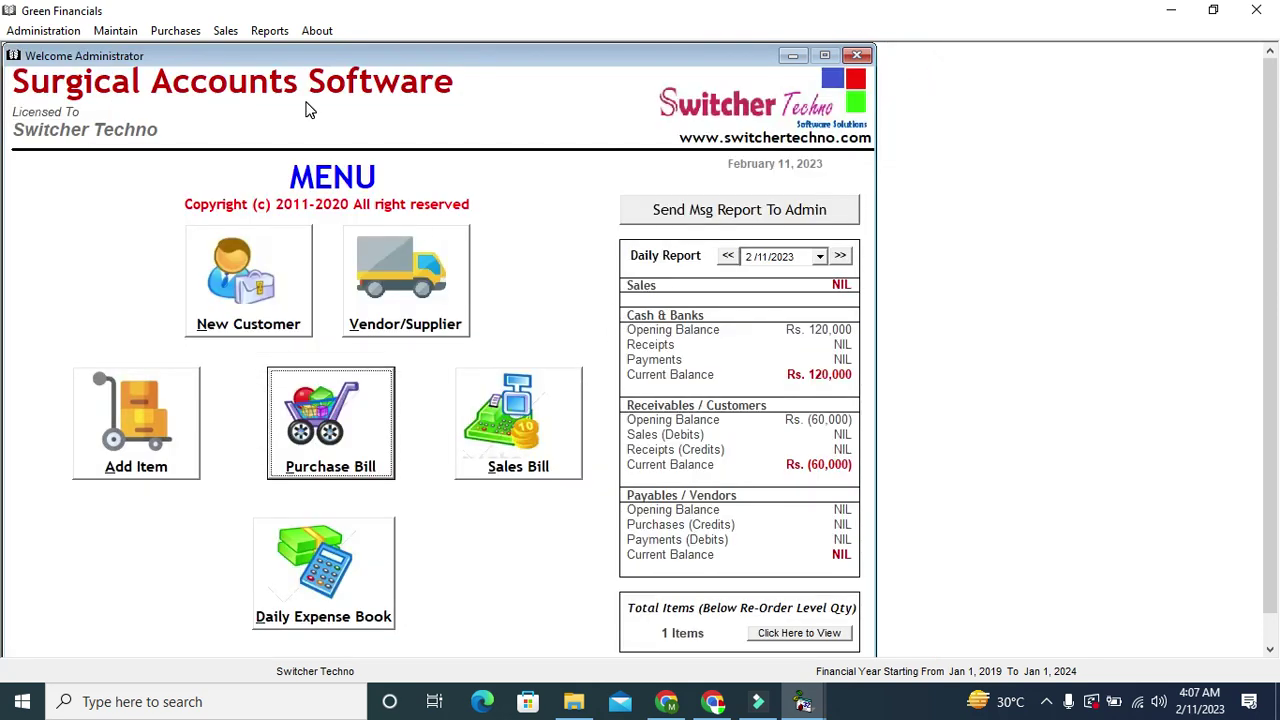
# Open a new non-tax sales bill
pyautogui.click(225, 30)
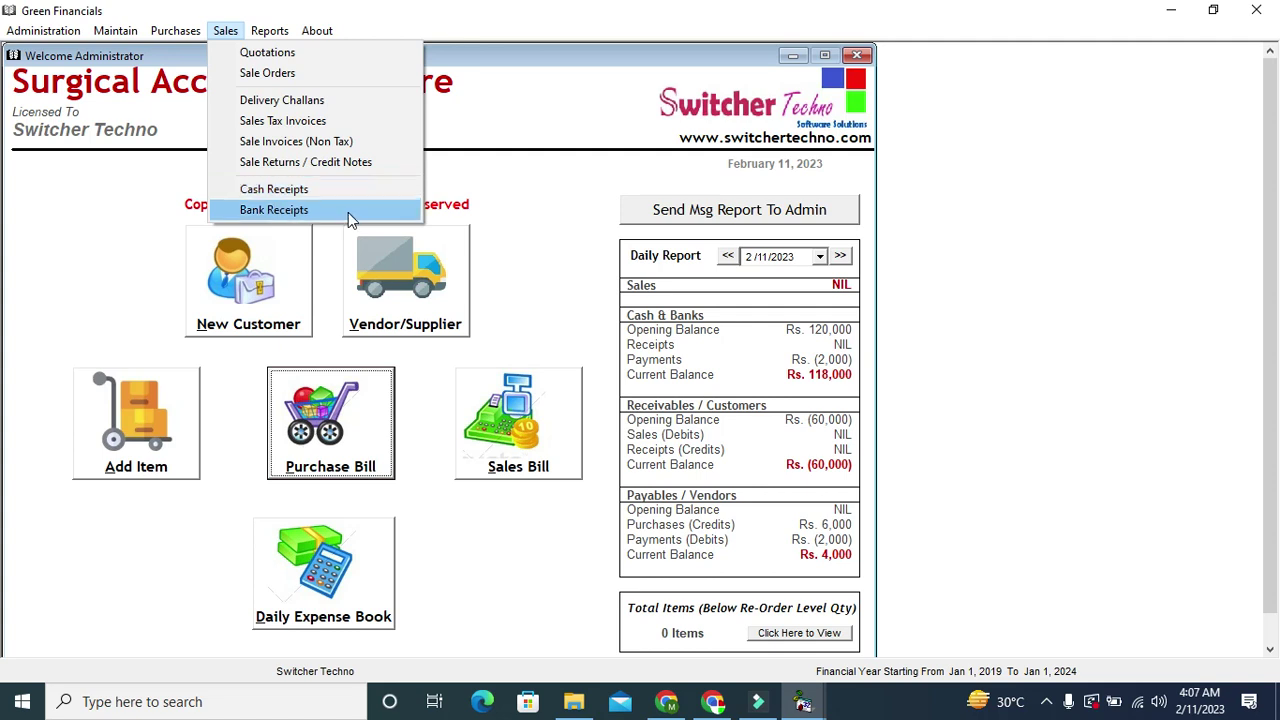
pyautogui.click(498, 414)
pyautogui.click(499, 416)
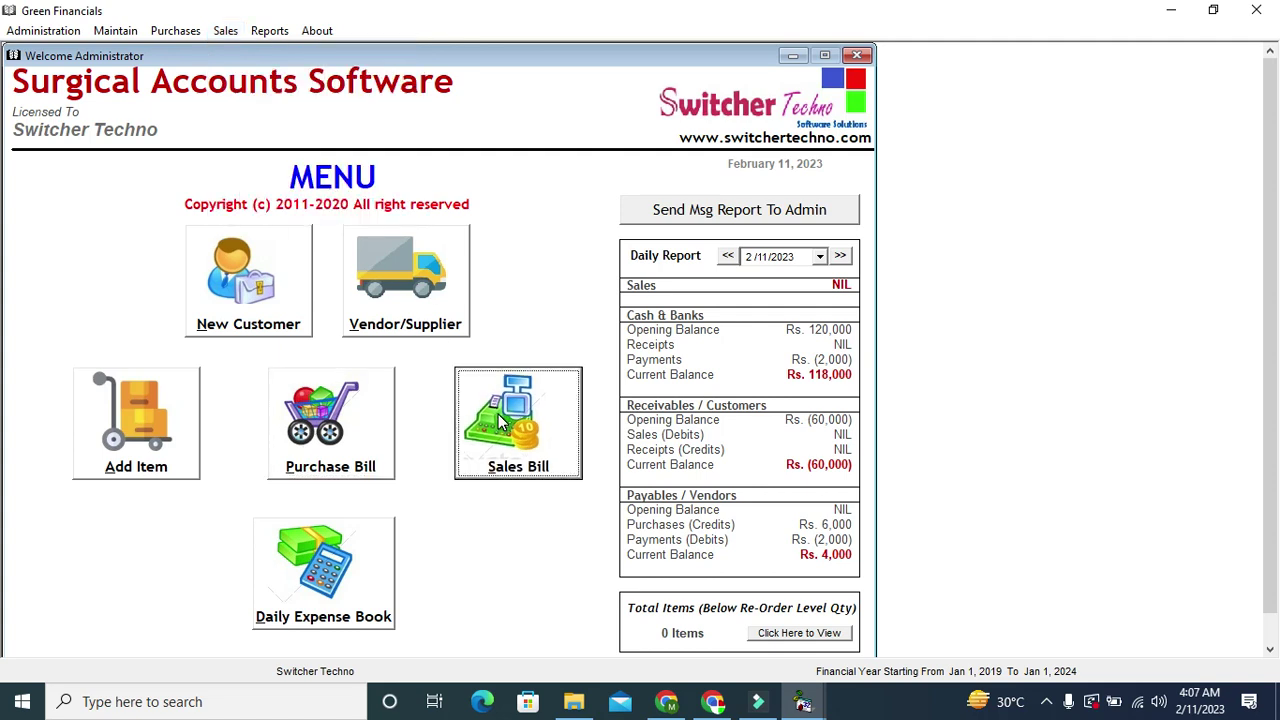
# Look through the customer codes and the Credit Customer records without adding a customer, and close the customer window
pyautogui.click(663, 166)
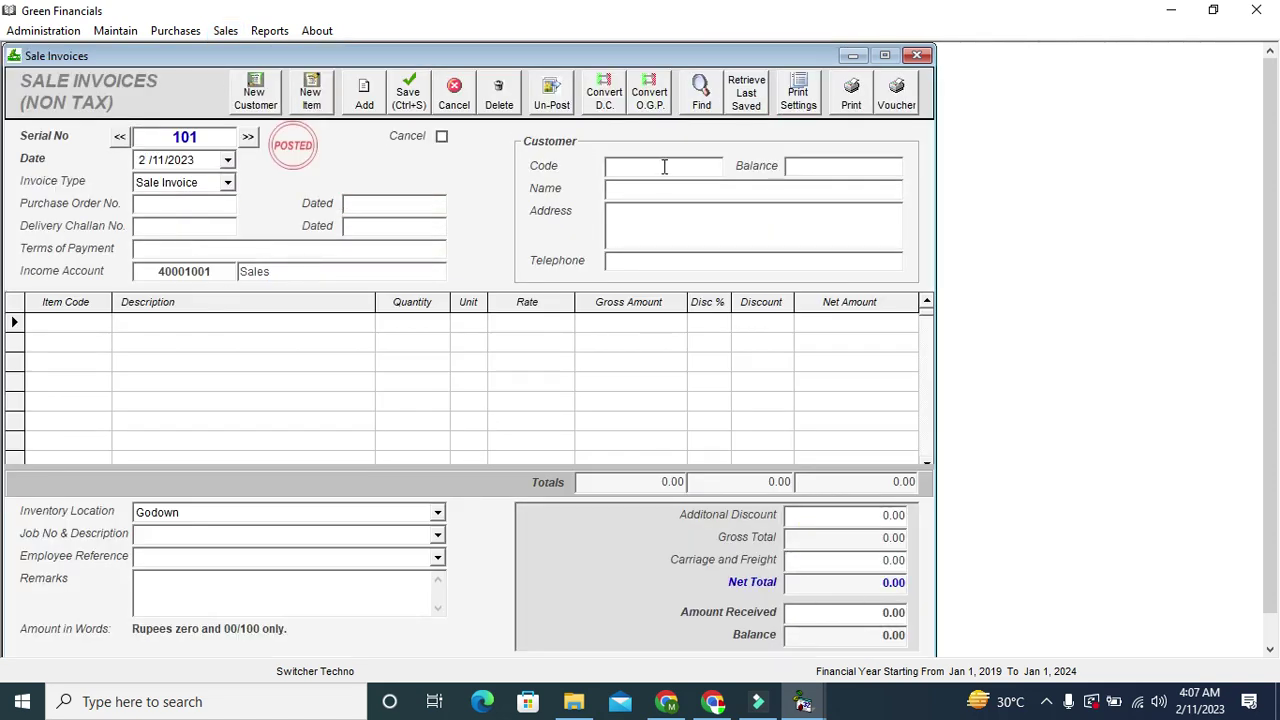
pyautogui.write('$')
pyautogui.press('Down')
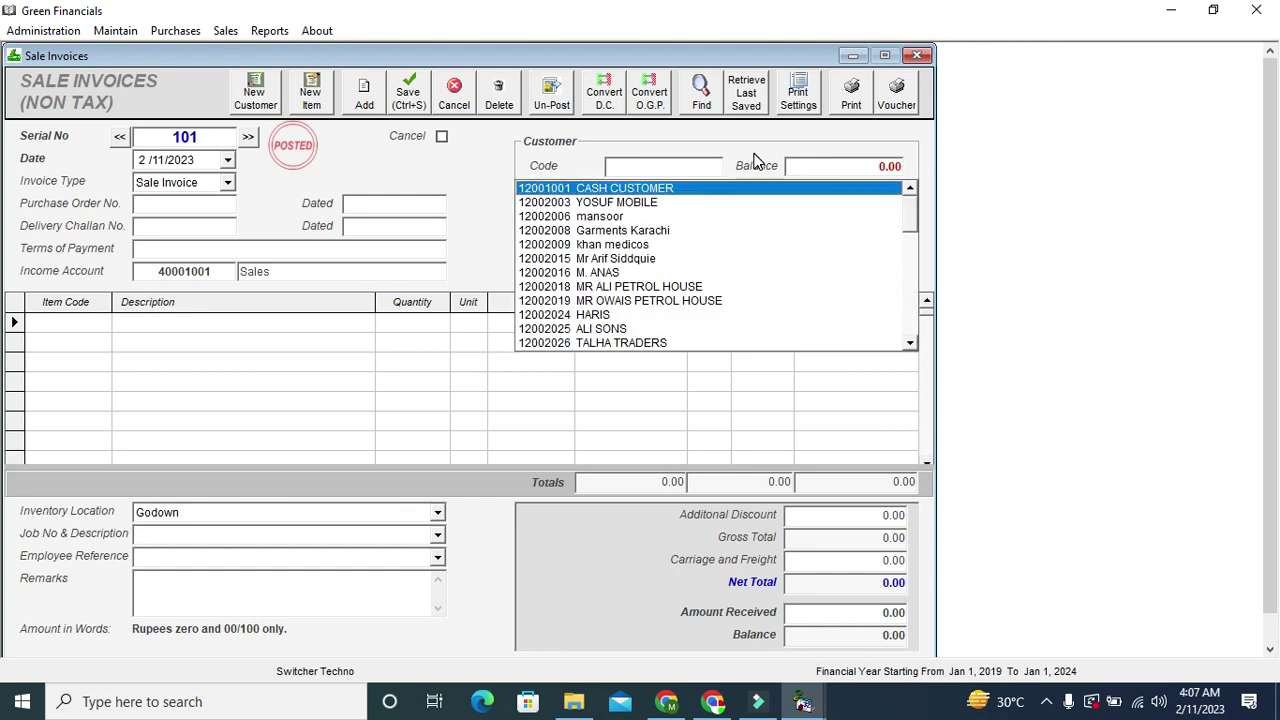
pyautogui.press('Down')
pyautogui.press('Down')
pyautogui.press('Down')
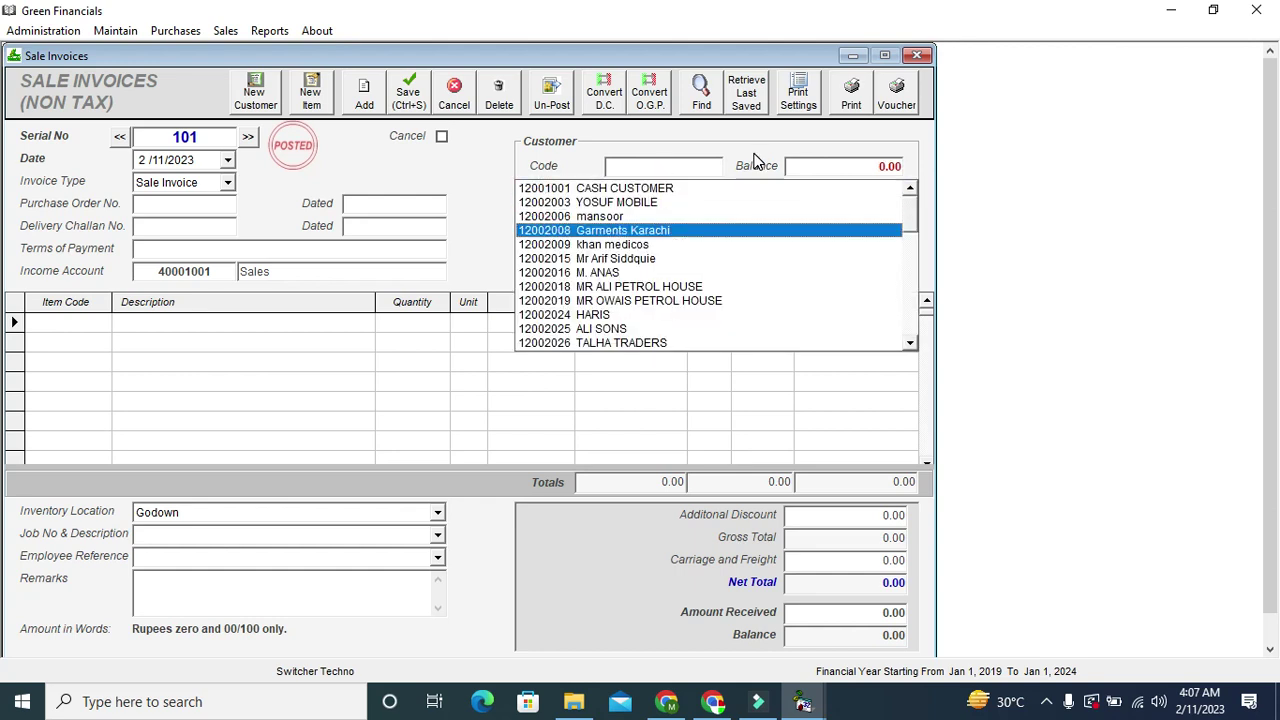
pyautogui.click(255, 90)
pyautogui.click(277, 157)
pyautogui.moveTo(440, 525); pyautogui.dragTo(515, 692)
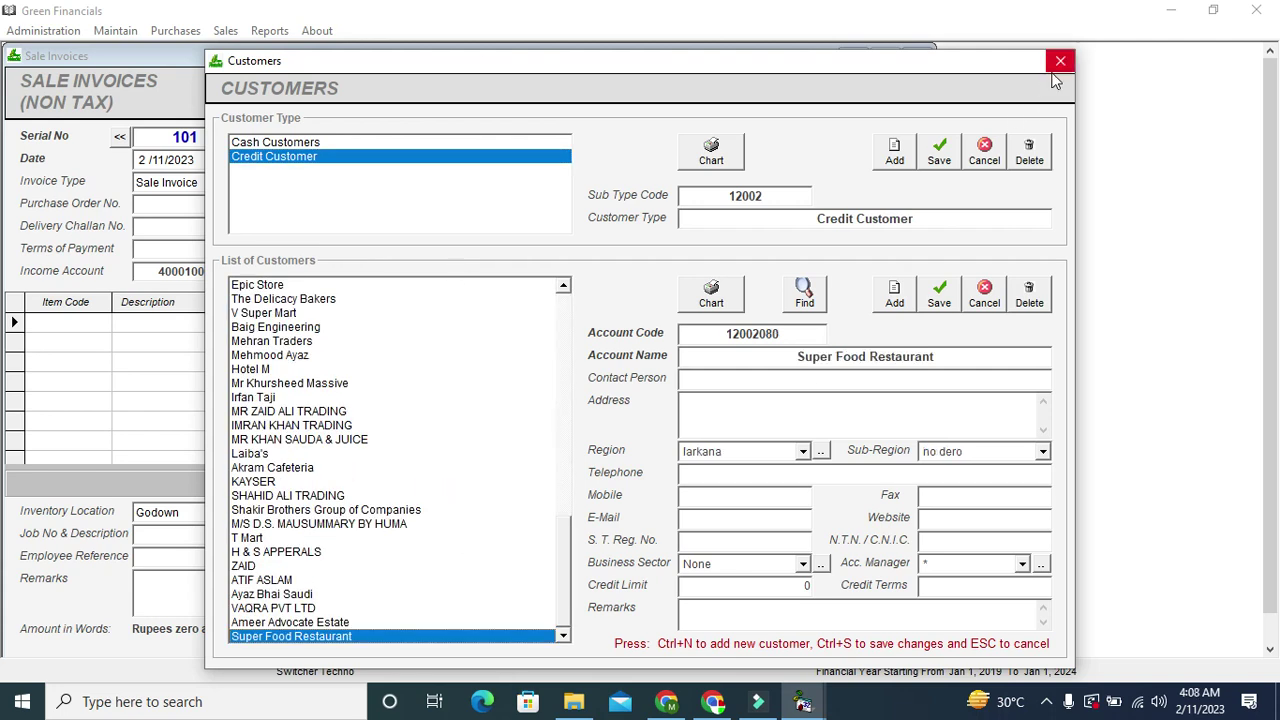
pyautogui.click(1060, 61)
# Choose khan medicos as the customer of the sale invoice
pyautogui.click(667, 165)
pyautogui.press('Down')
pyautogui.press('Down')
pyautogui.press('Down')
pyautogui.press('Down')
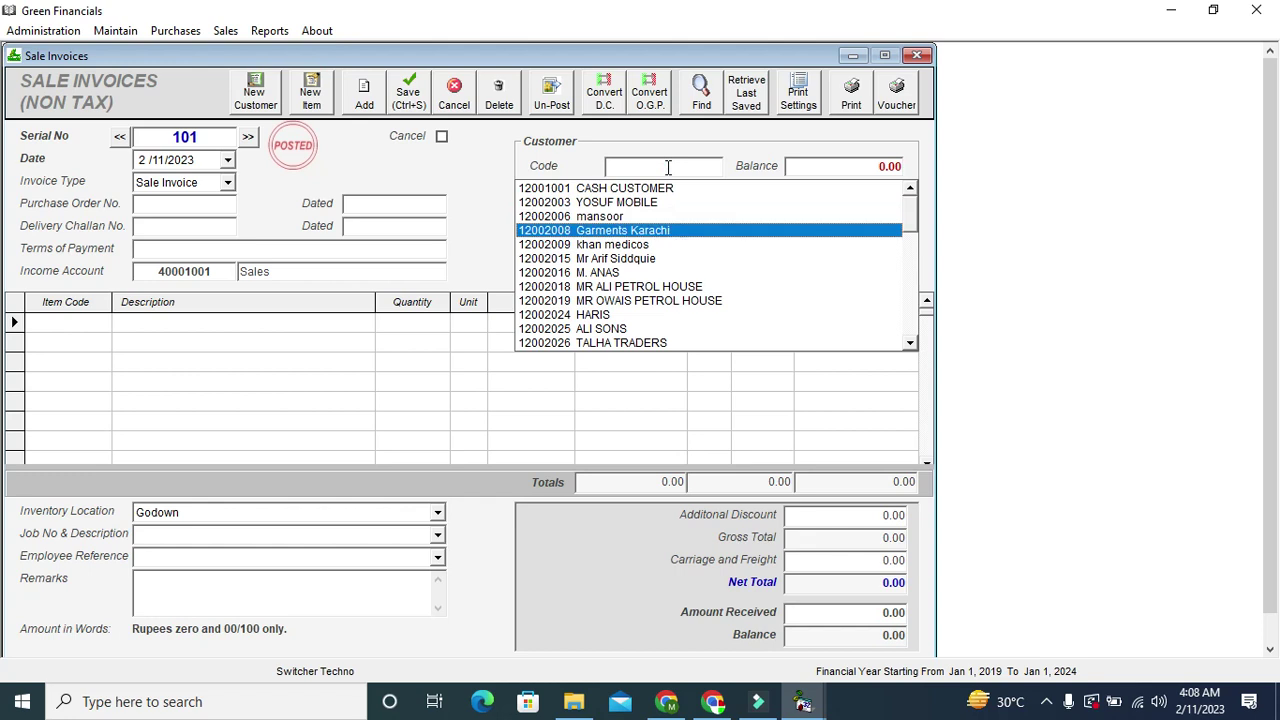
pyautogui.press('Down')
pyautogui.press('Return')
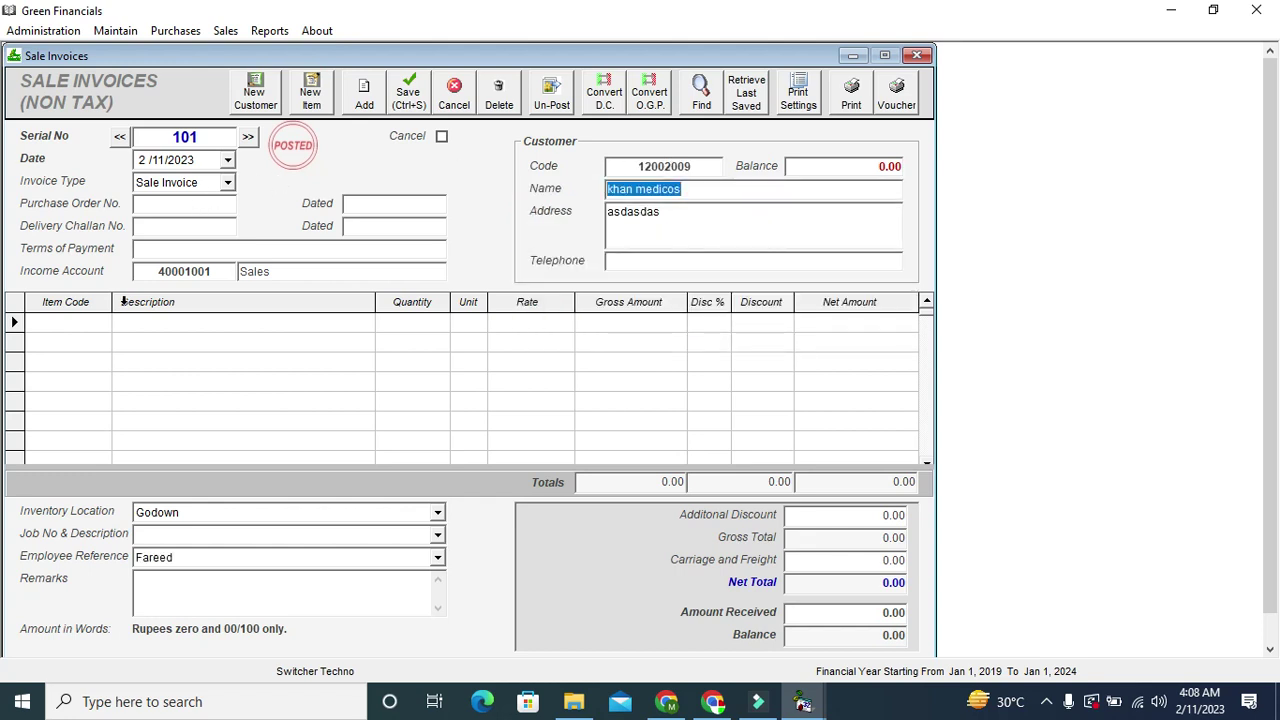
# Add item BP 9390300 to the first line of the sale invoice with a quantity of 2 at its default rate
pyautogui.click(90, 330)
pyautogui.write('B')
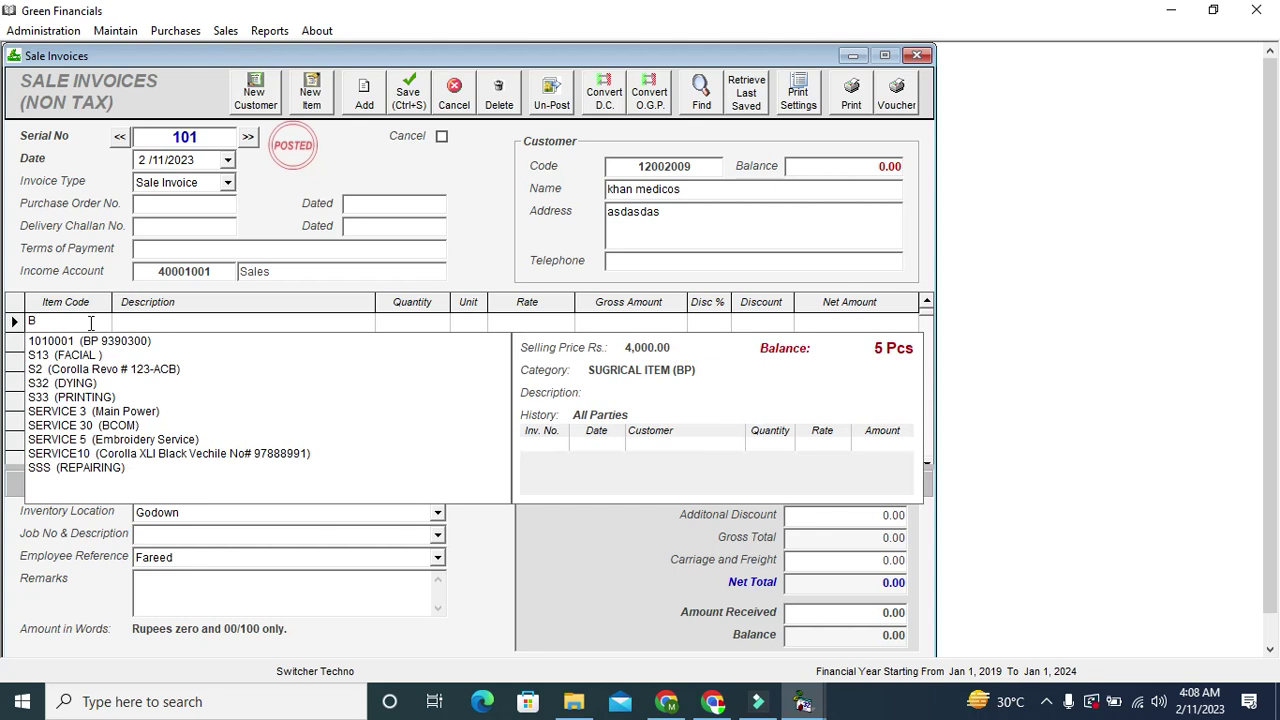
pyautogui.press('Down')
pyautogui.press('Return')
pyautogui.press('Return')
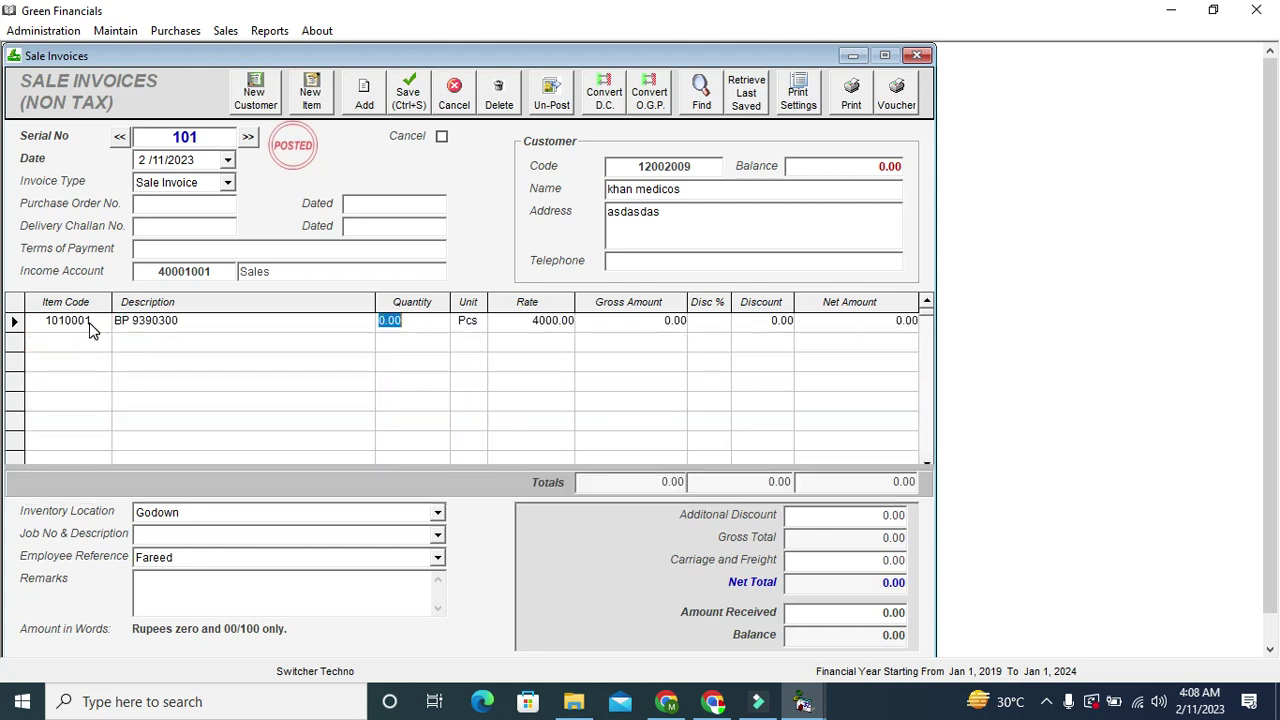
pyautogui.write('2')
pyautogui.press('Return')
pyautogui.press('Return')
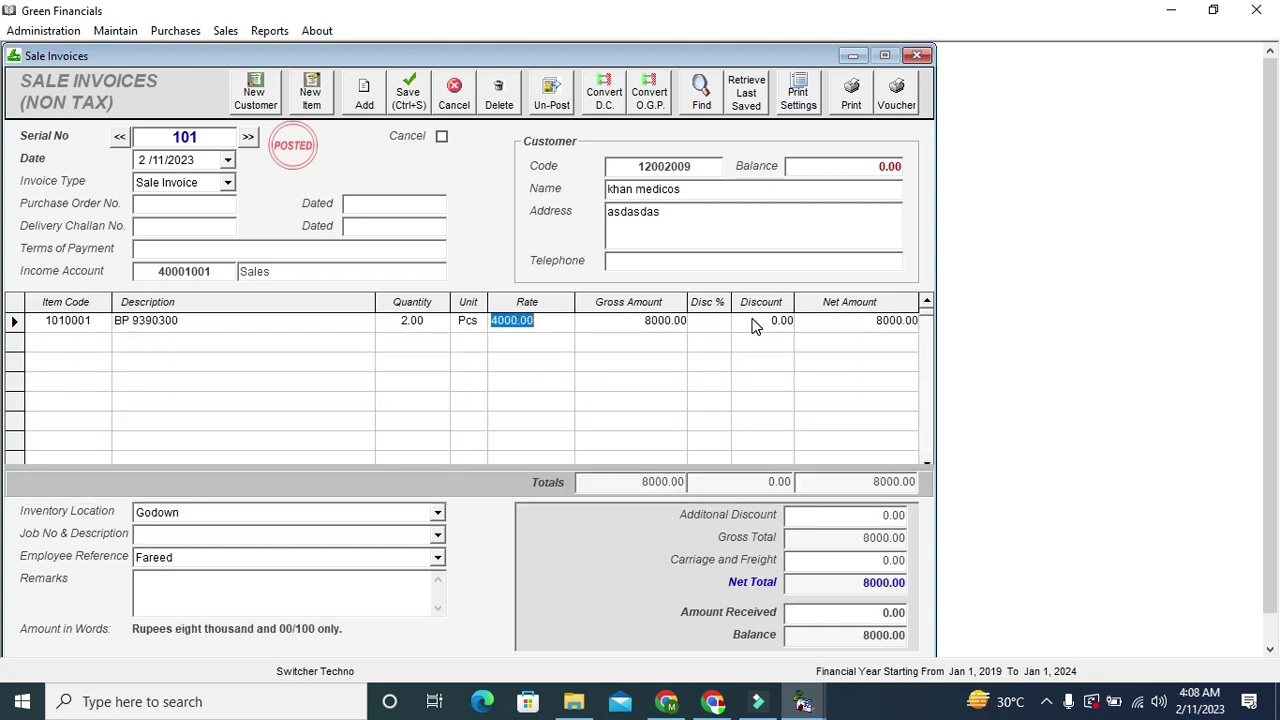
# Set the amount received to 3000 on the sale invoice, and open and close its print preview
pyautogui.click(855, 613)
pyautogui.write('8')
pyautogui.press('BackSpace')
pyautogui.write('200')
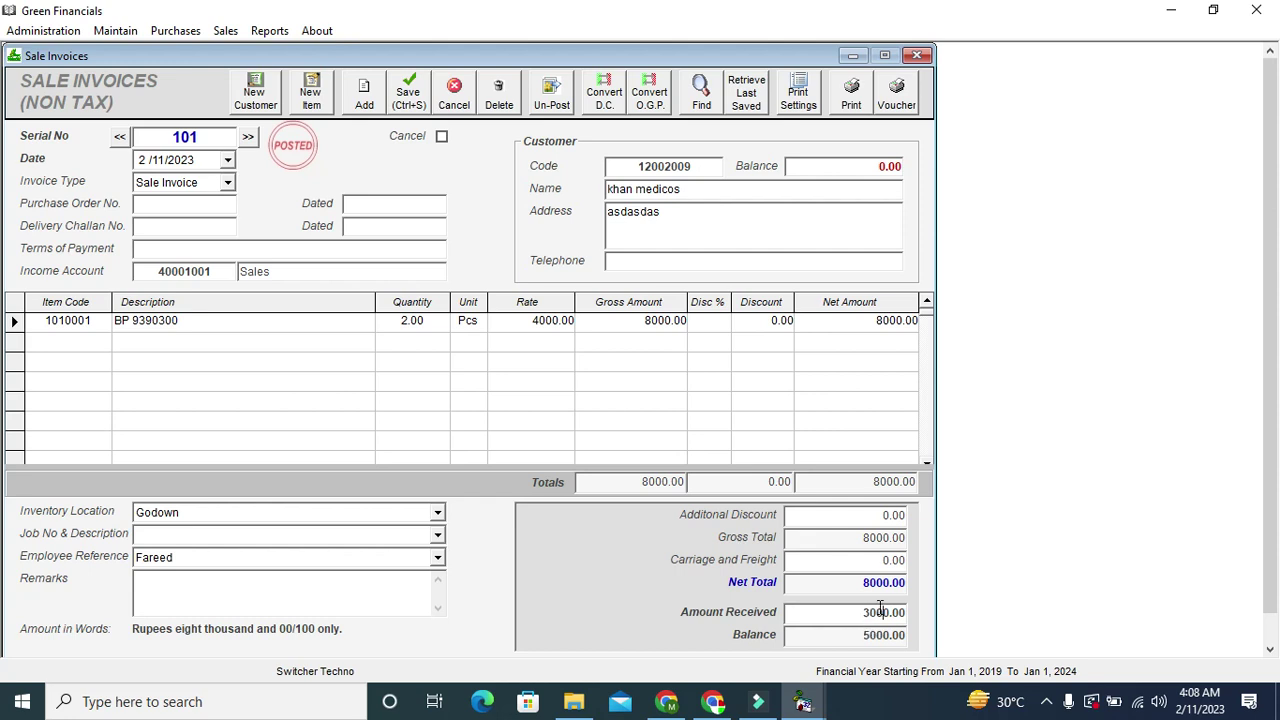
pyautogui.click(867, 641)
pyautogui.click(851, 92)
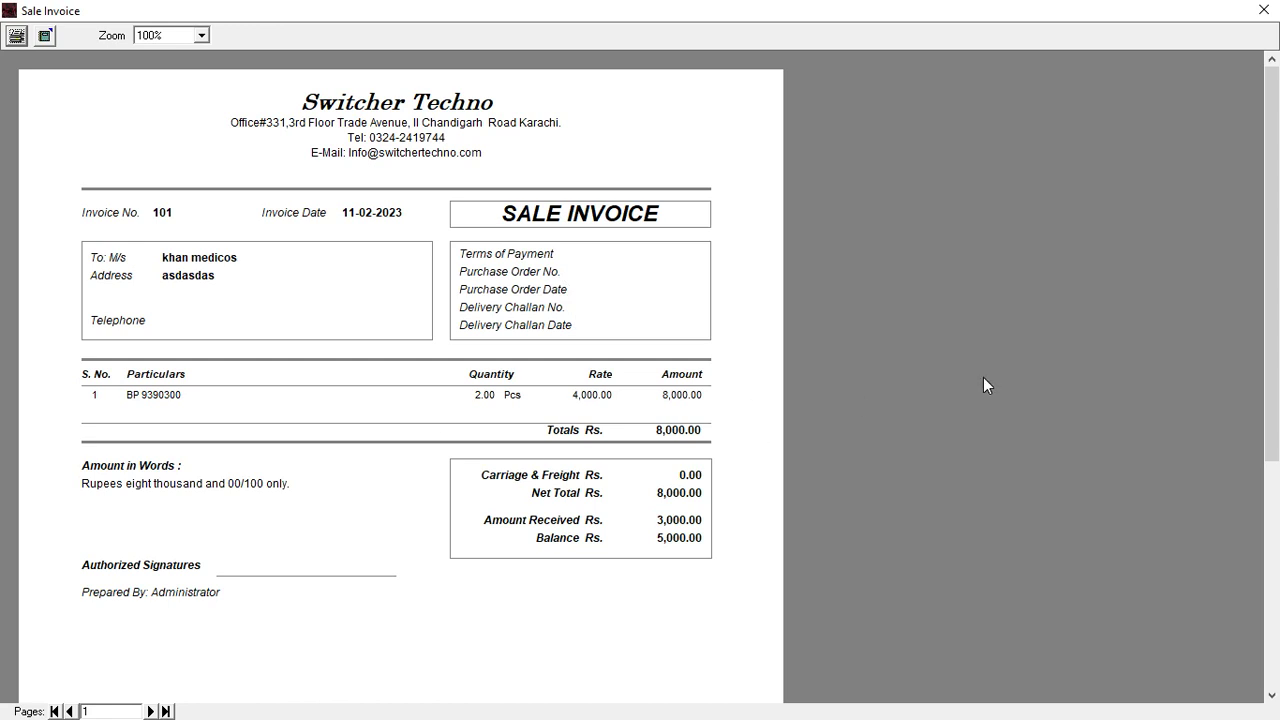
pyautogui.click(1263, 9)
# Display the inventory balances for all items and examine the quantities, closing balance and value of BP 9390300
pyautogui.click(268, 31)
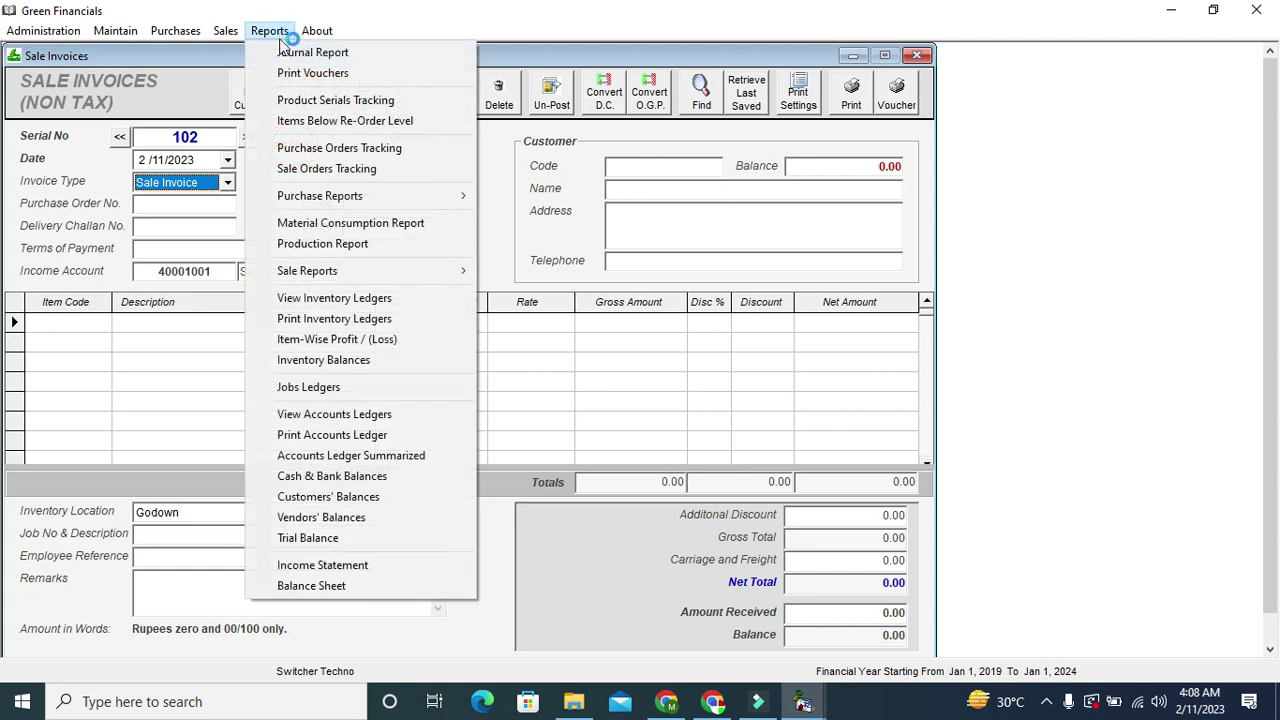
pyautogui.click(268, 31)
pyautogui.click(268, 31)
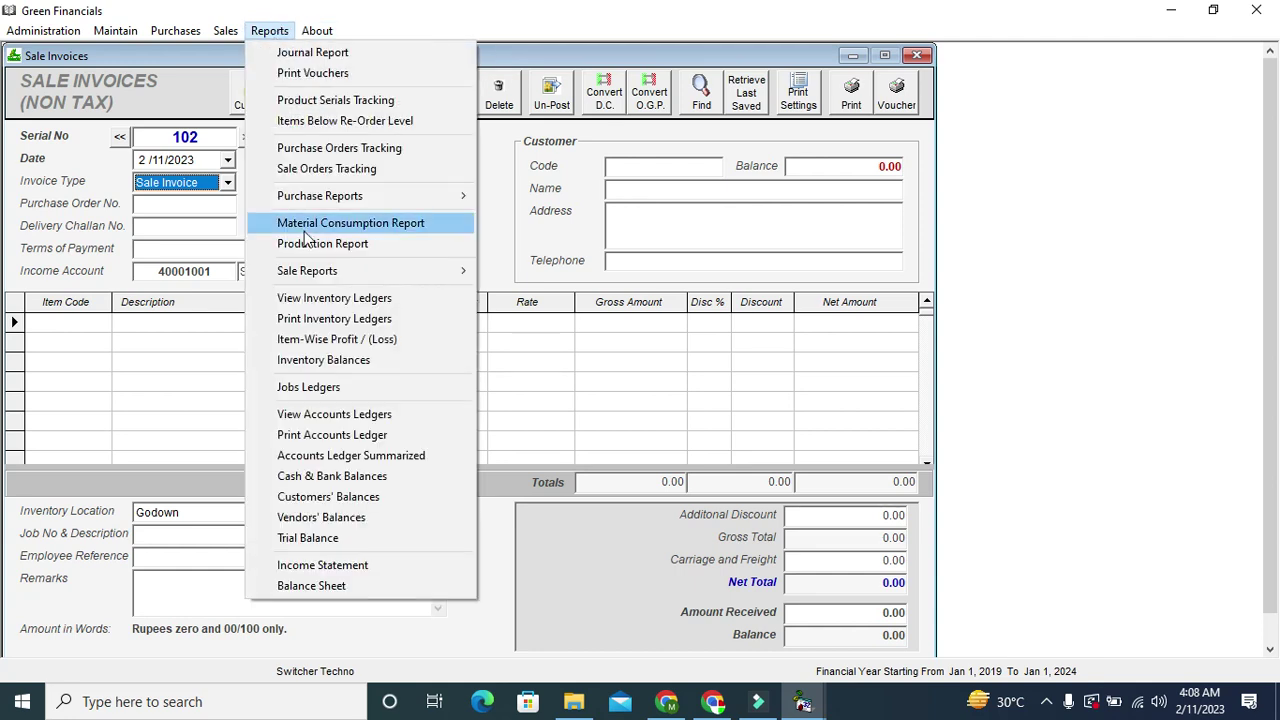
pyautogui.click(343, 360)
pyautogui.click(750, 238)
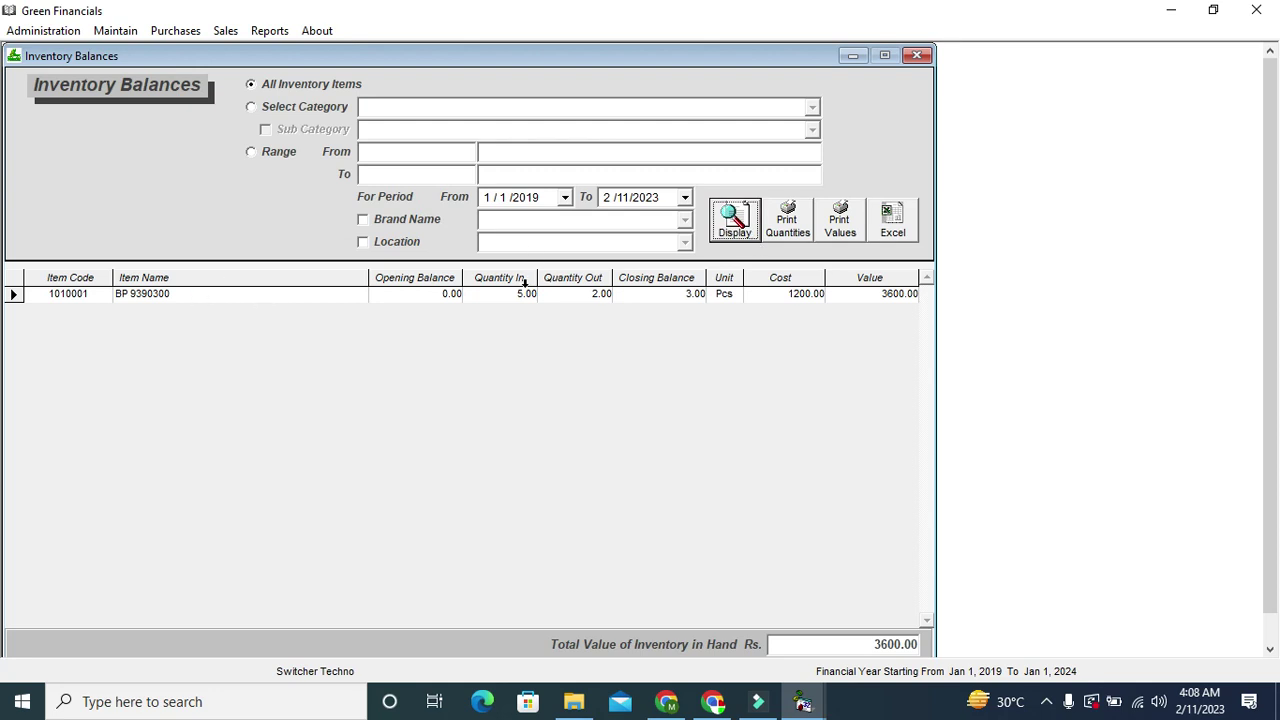
pyautogui.click(700, 281)
pyautogui.click(806, 298)
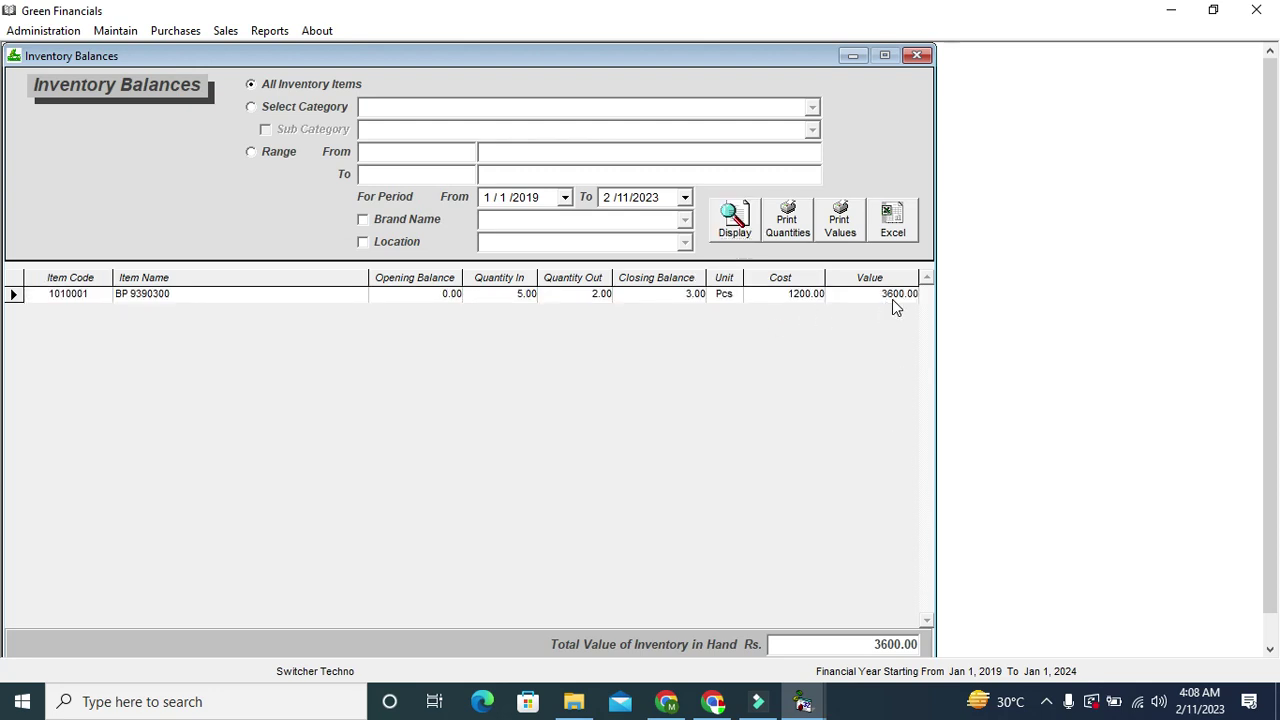
pyautogui.click(472, 294)
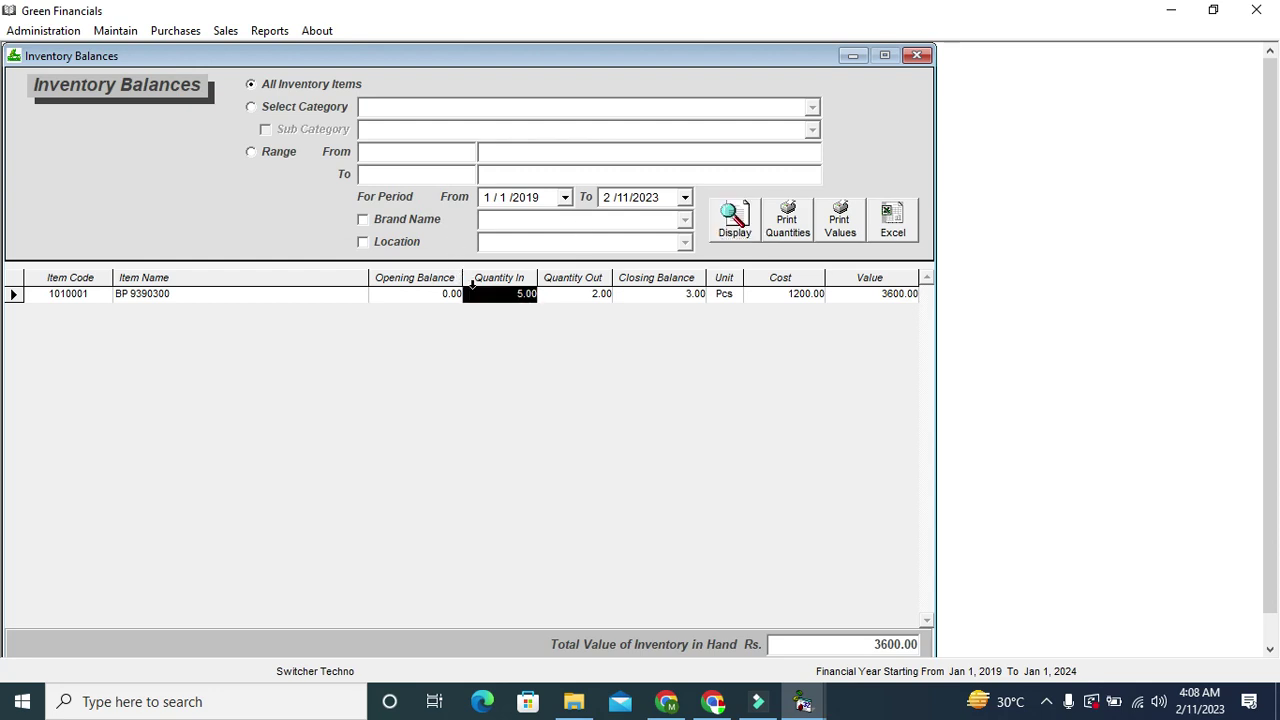
# Open the inventory ledger of BP 9390300 from its balance row, preview its printout, close the preview and inspect the period filter
pyautogui.doubleClick(478, 298)
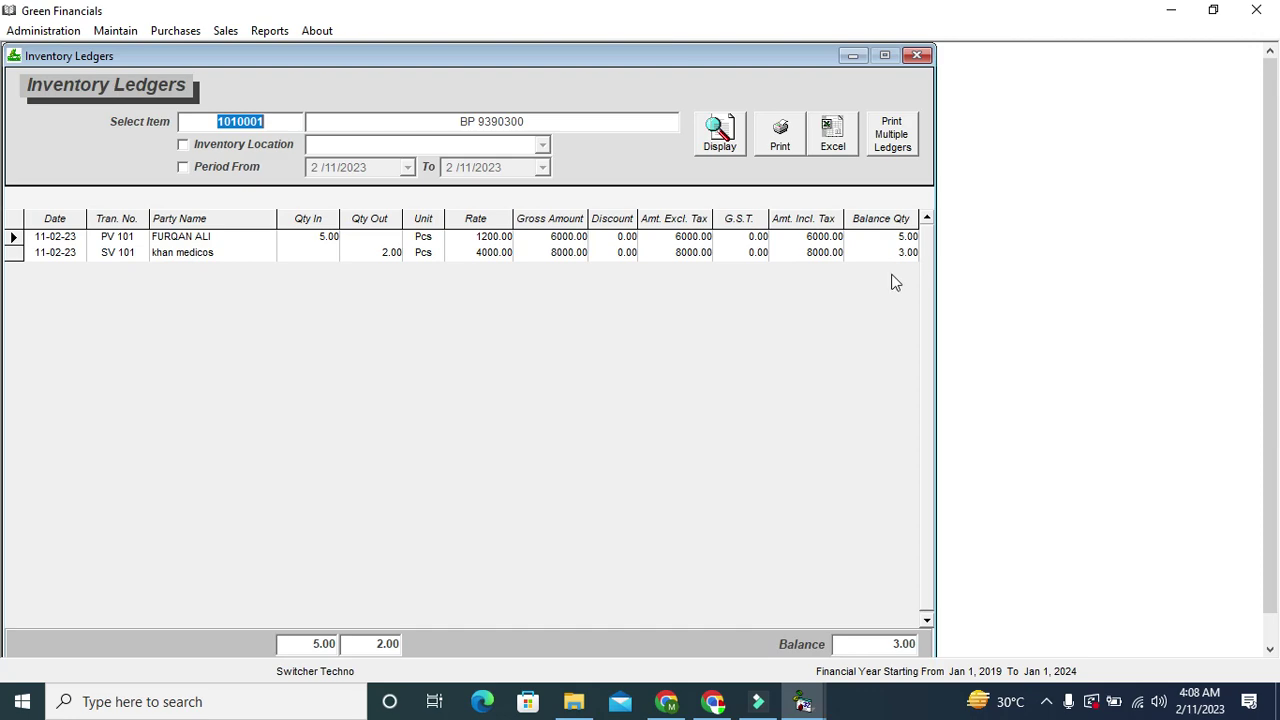
pyautogui.click(786, 148)
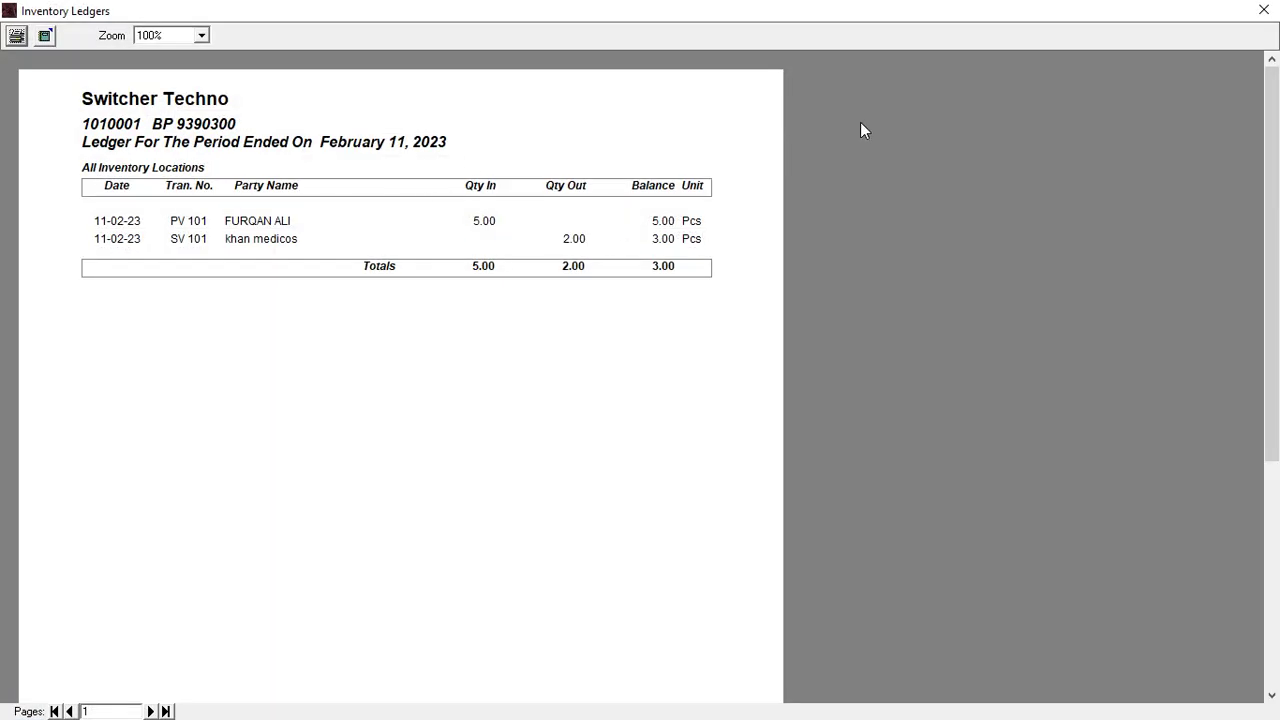
pyautogui.click(1263, 10)
pyautogui.click(246, 167)
pyautogui.click(407, 167)
pyautogui.click(410, 168)
pyautogui.click(236, 167)
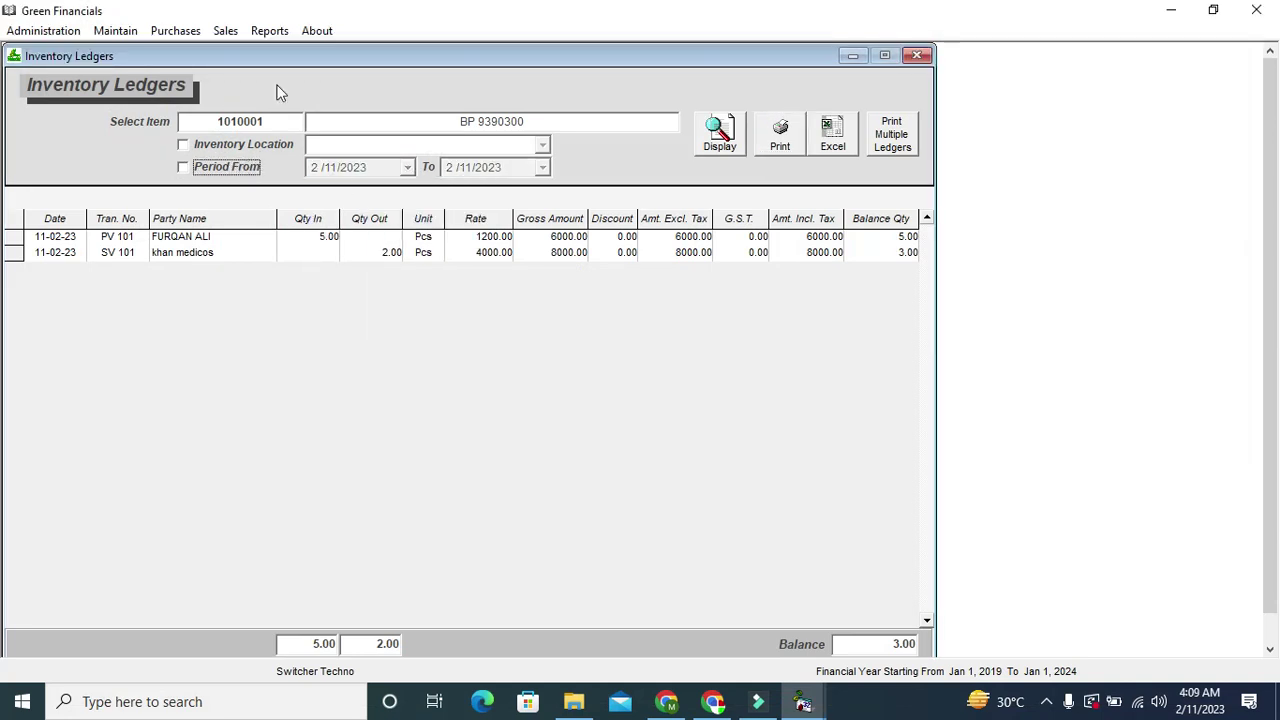
# Display the item-wise profit report for all inventory items and examine the profit of BP 9390300
pyautogui.click(270, 30)
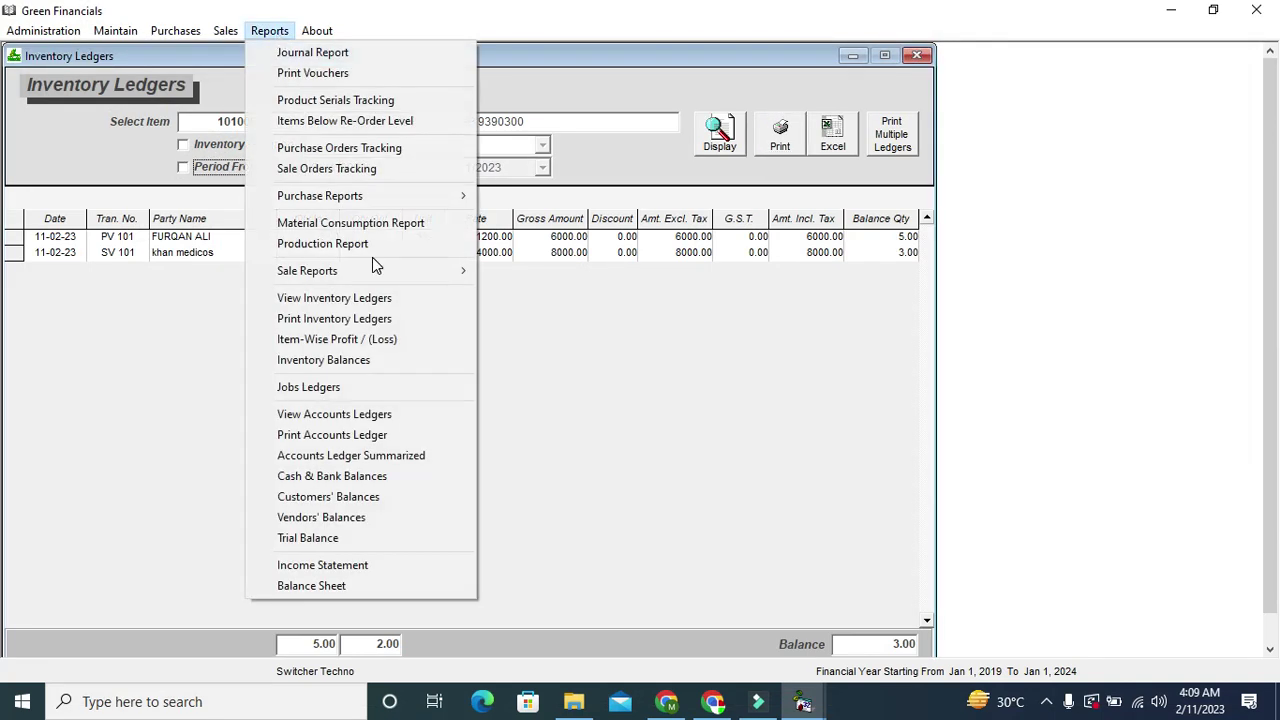
pyautogui.click(376, 343)
pyautogui.click(822, 122)
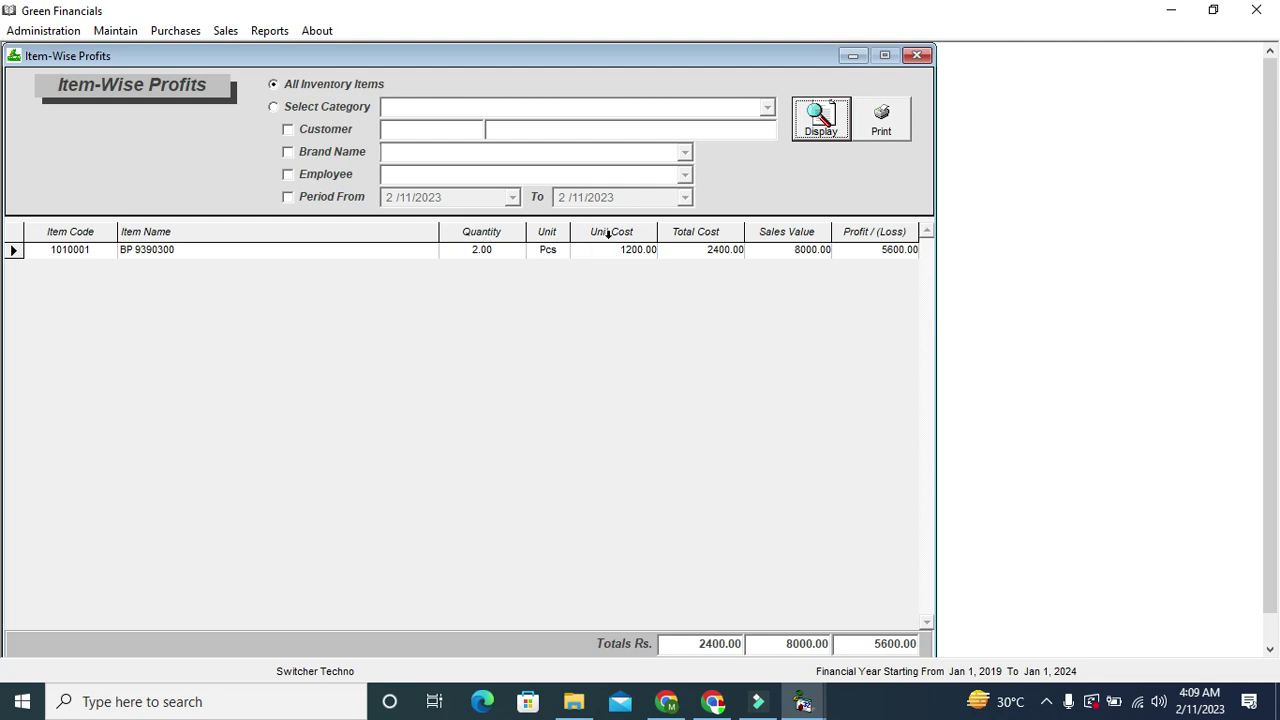
pyautogui.click(900, 249)
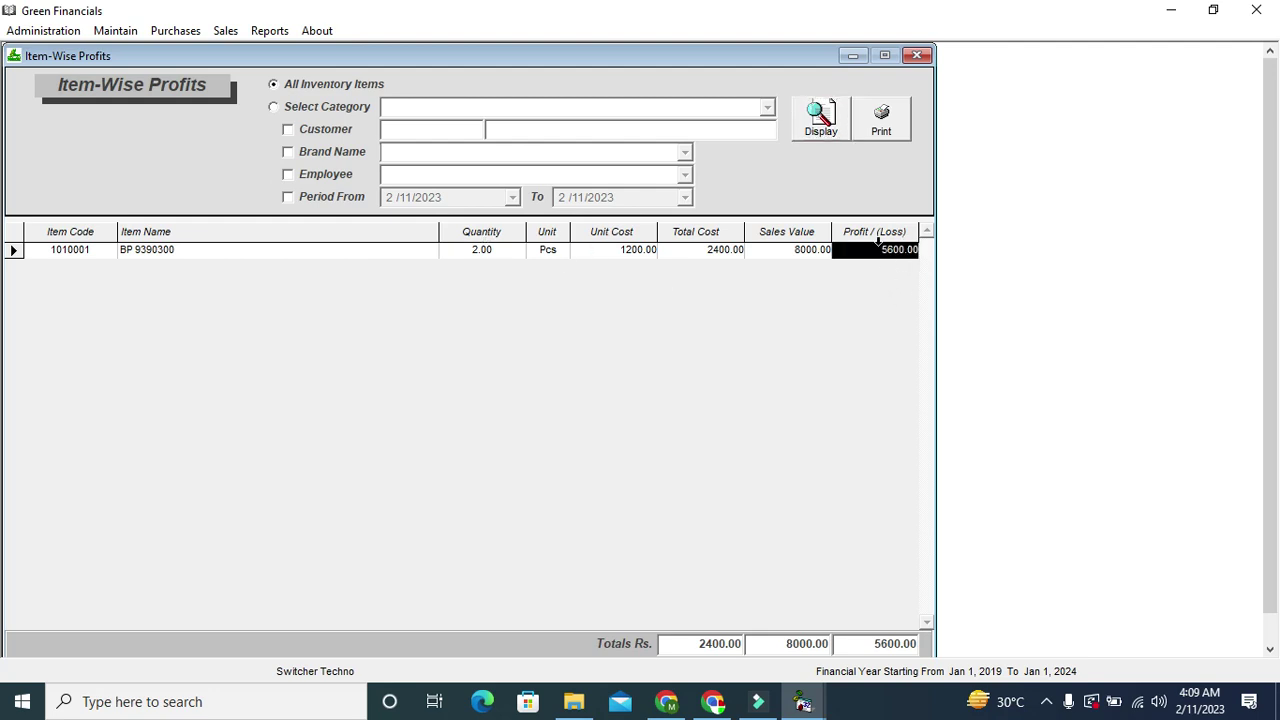
# Explore the period, customer and category filters of the item-wise profit report
pyautogui.click(335, 196)
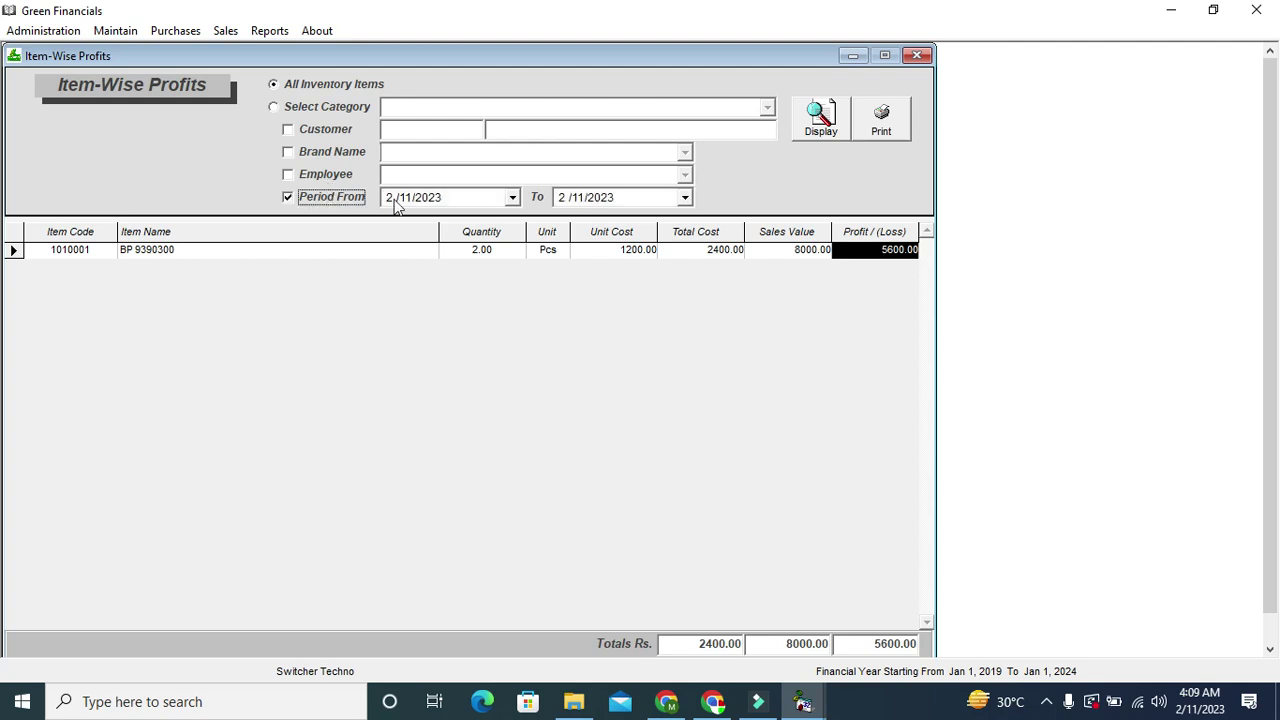
pyautogui.click(511, 197)
pyautogui.click(510, 197)
pyautogui.click(335, 197)
pyautogui.click(343, 132)
pyautogui.click(350, 108)
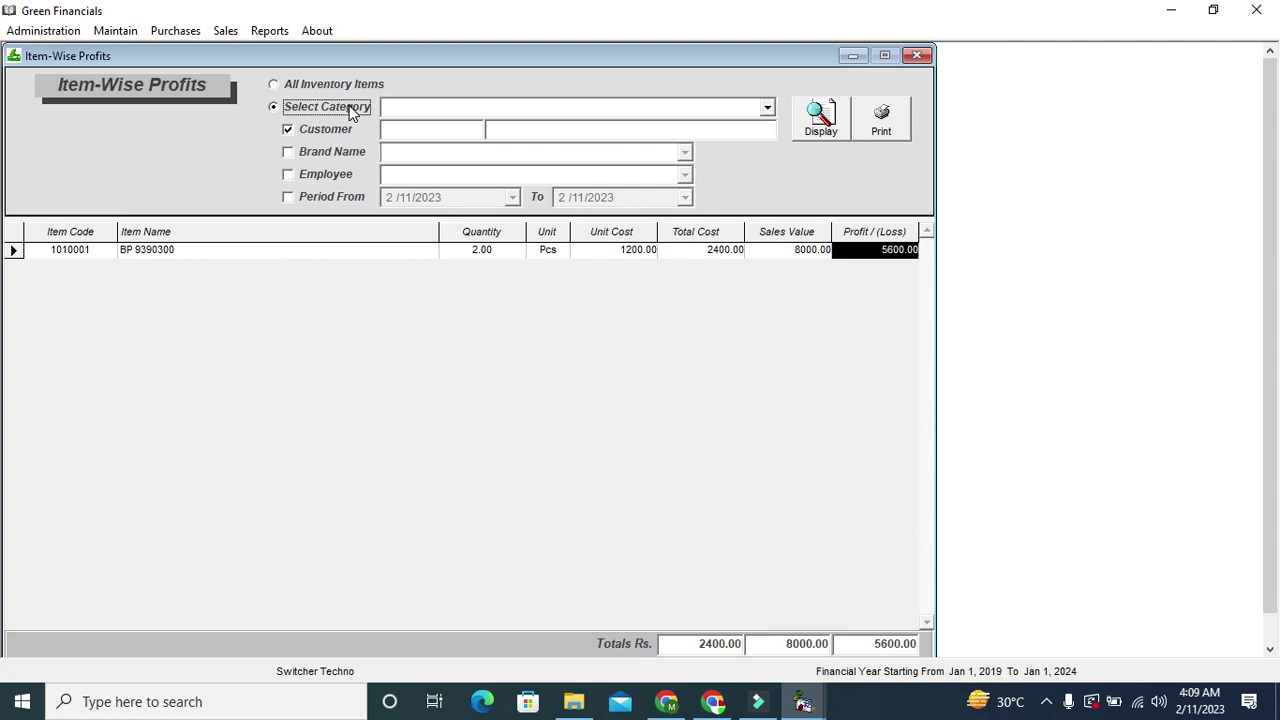
pyautogui.click(341, 84)
pyautogui.click(341, 107)
pyautogui.click(343, 129)
# Display the sale register for all sales and examine its totals
pyautogui.click(282, 31)
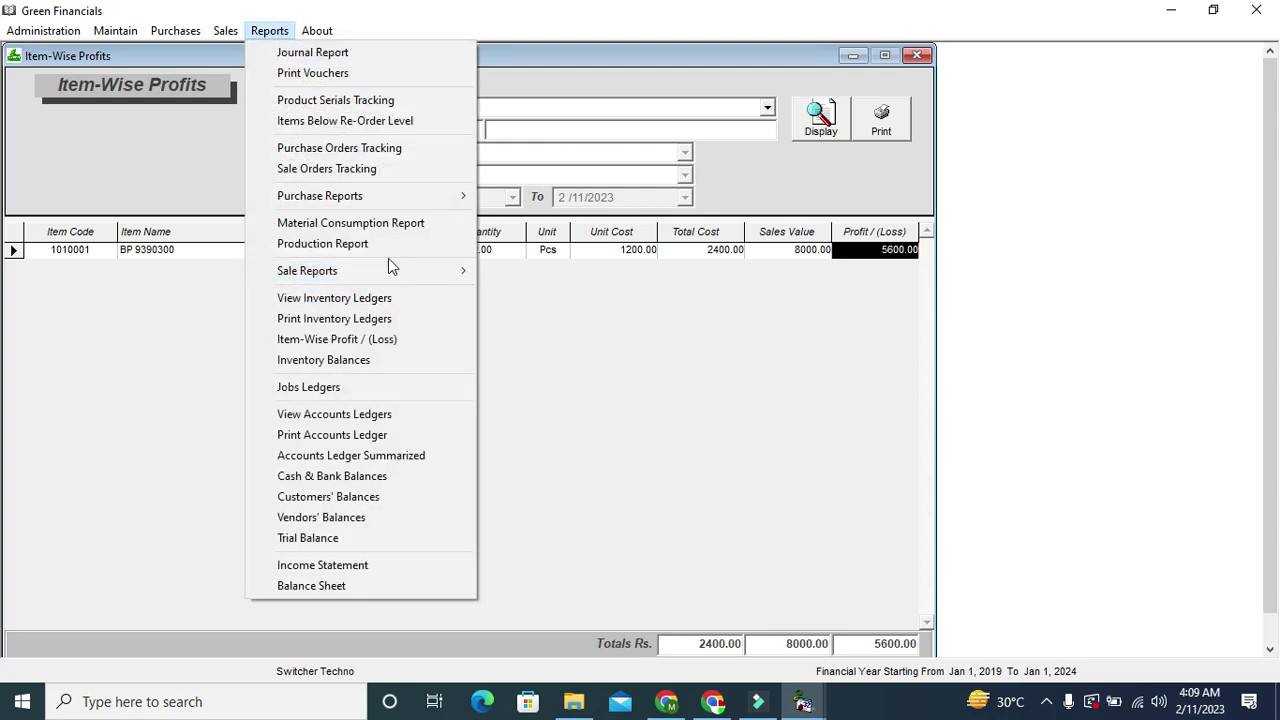
pyautogui.moveTo(390, 277)
pyautogui.click(519, 295)
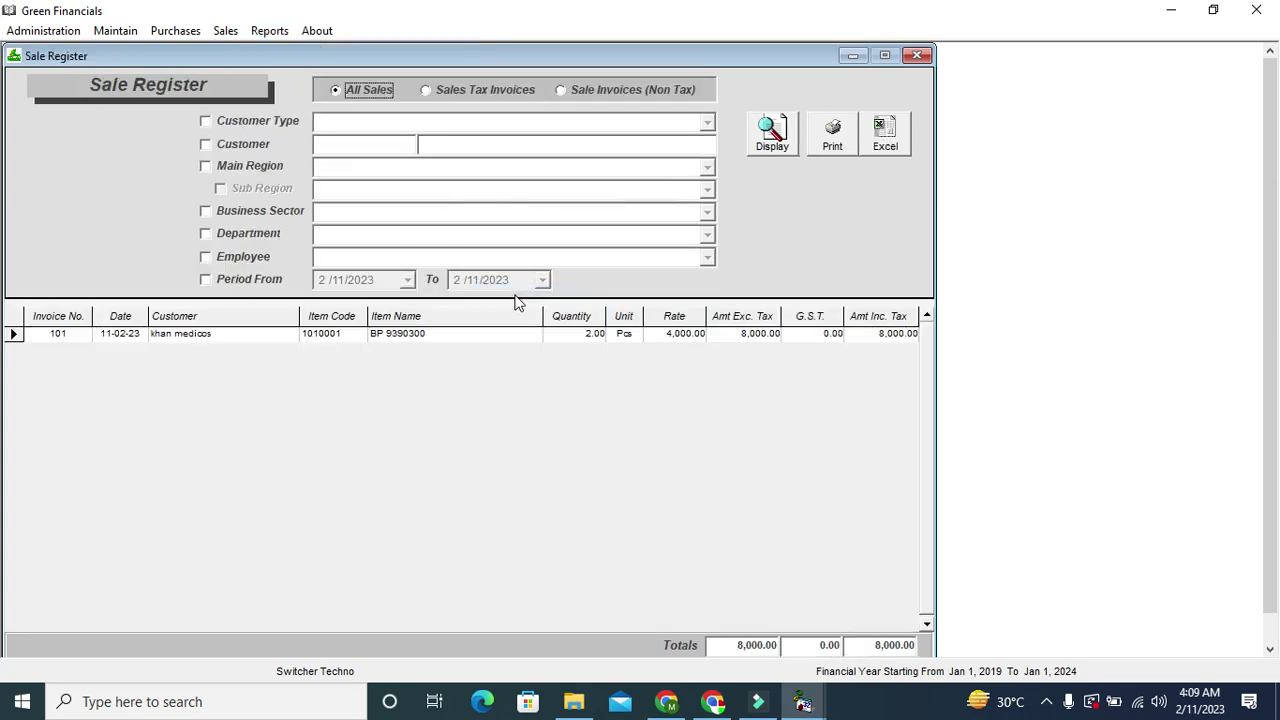
pyautogui.click(765, 136)
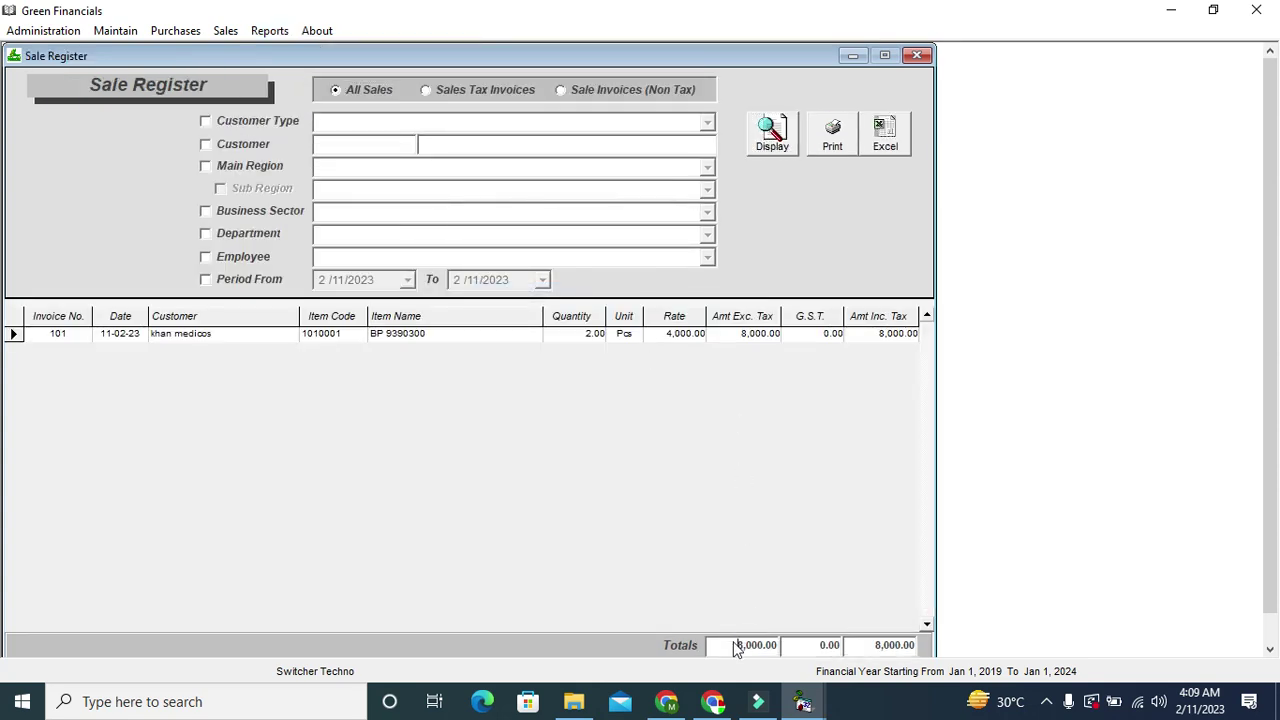
# Explore the sale register's period and customer filters, and view the available customer types
pyautogui.click(258, 285)
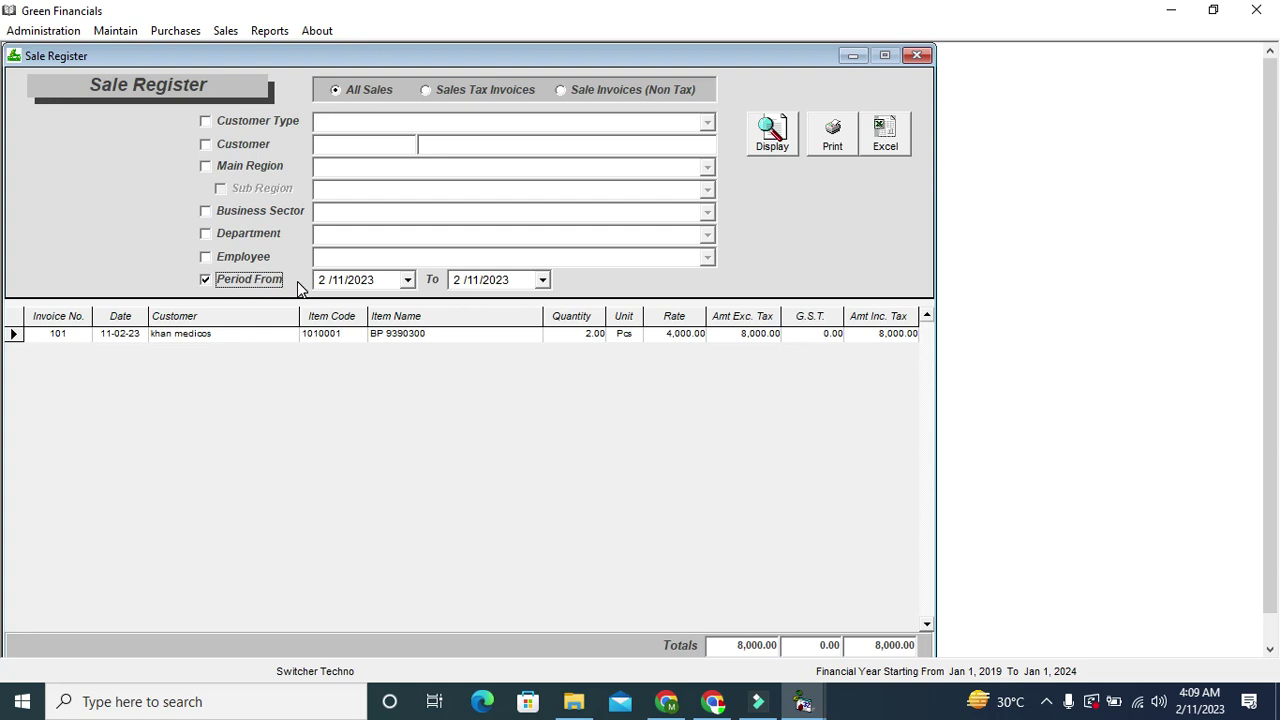
pyautogui.click(252, 148)
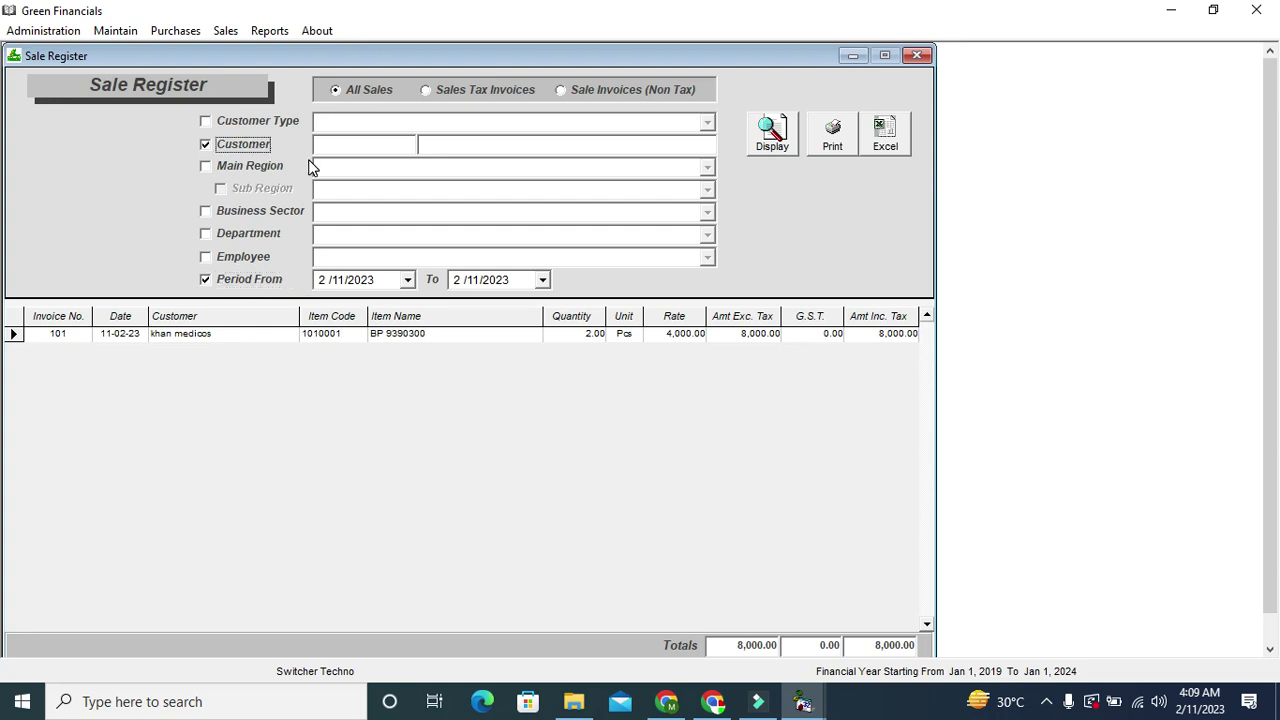
pyautogui.click(284, 279)
pyautogui.click(263, 148)
pyautogui.click(281, 123)
pyautogui.click(708, 123)
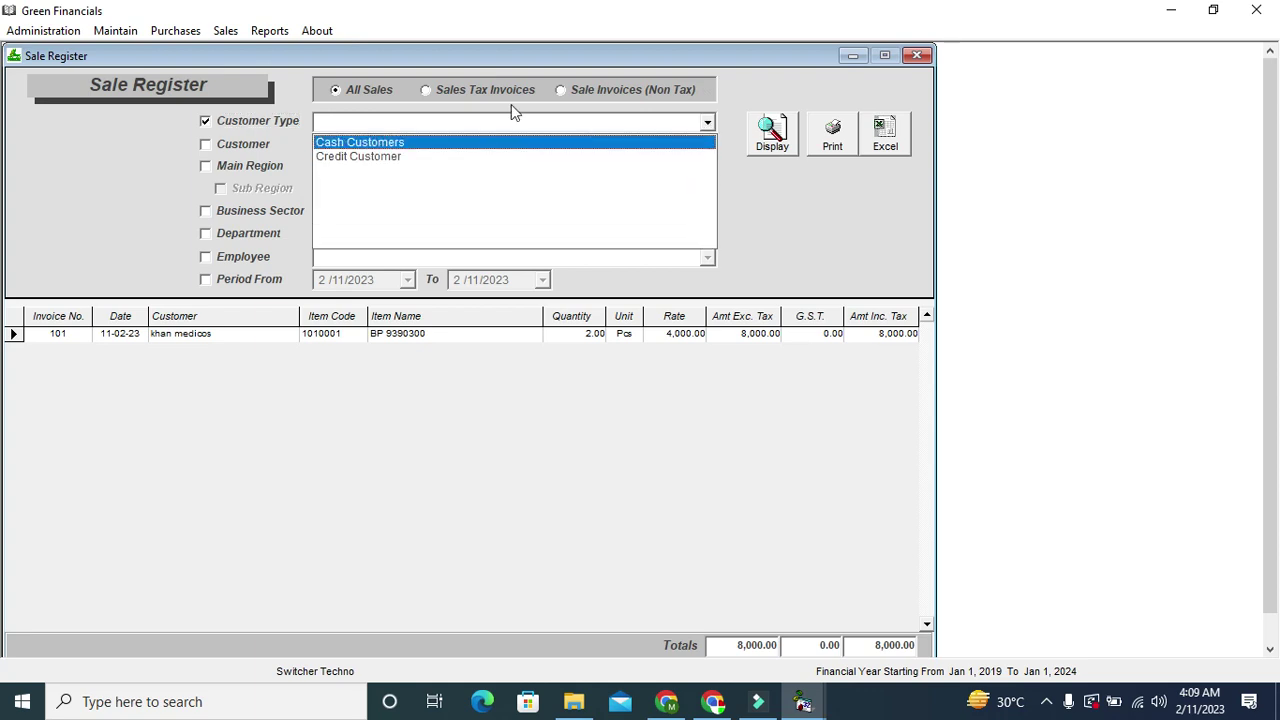
# Display the purchase register for all purchases
pyautogui.click(270, 31)
pyautogui.moveTo(391, 195)
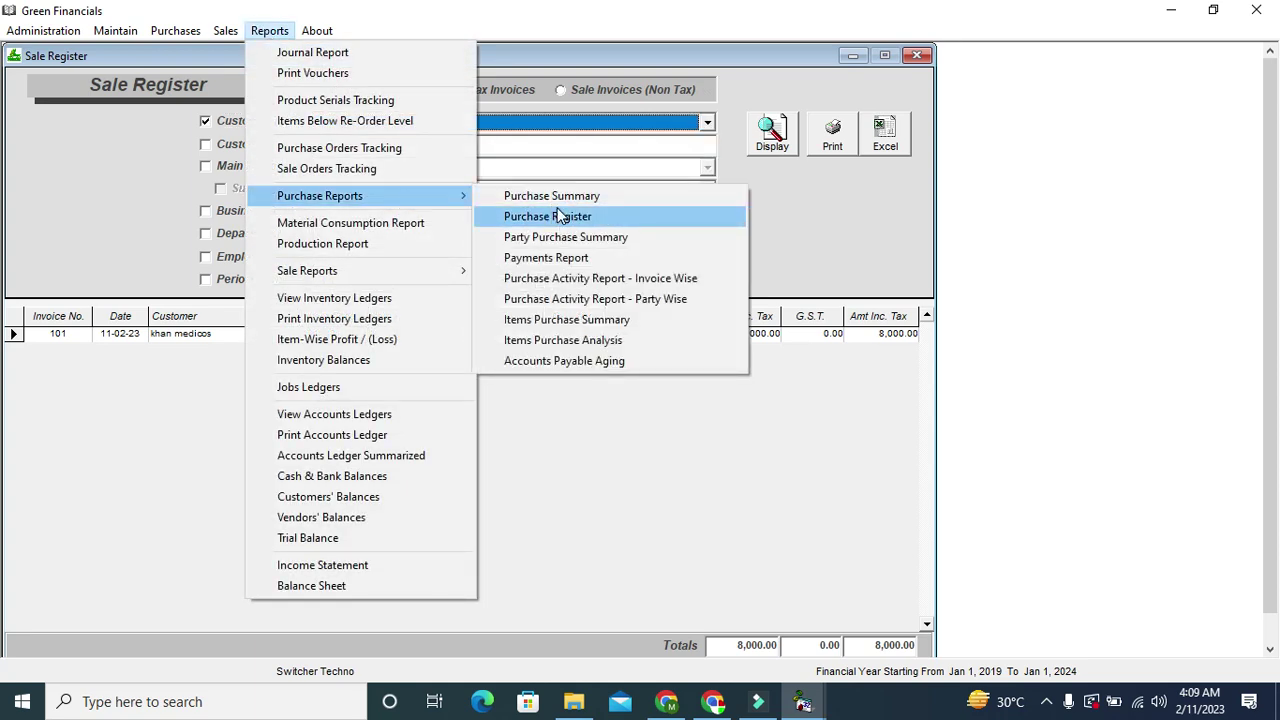
pyautogui.click(560, 216)
pyautogui.click(791, 148)
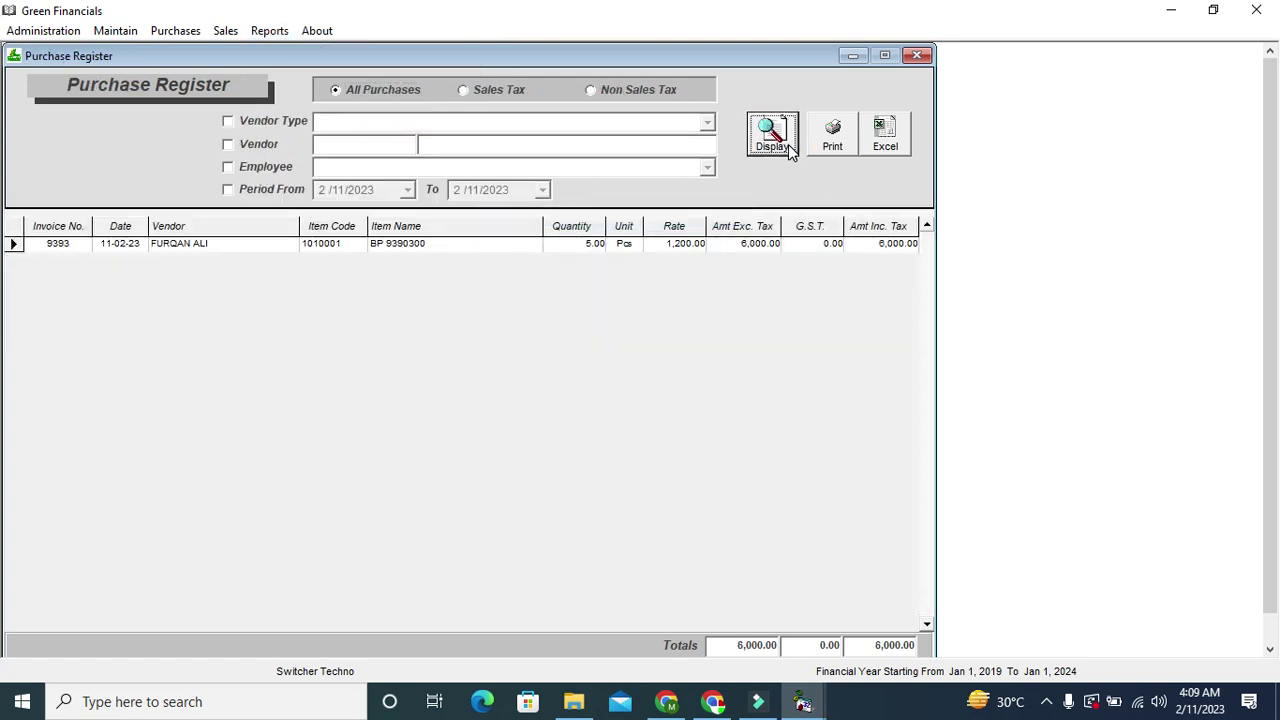
pyautogui.click(790, 146)
# Explore the purchase register's period filter, leave it enabled and examine the total amount excluding tax
pyautogui.click(228, 189)
pyautogui.click(408, 190)
pyautogui.click(410, 191)
pyautogui.click(283, 191)
pyautogui.click(287, 193)
pyautogui.doubleClick(760, 646)
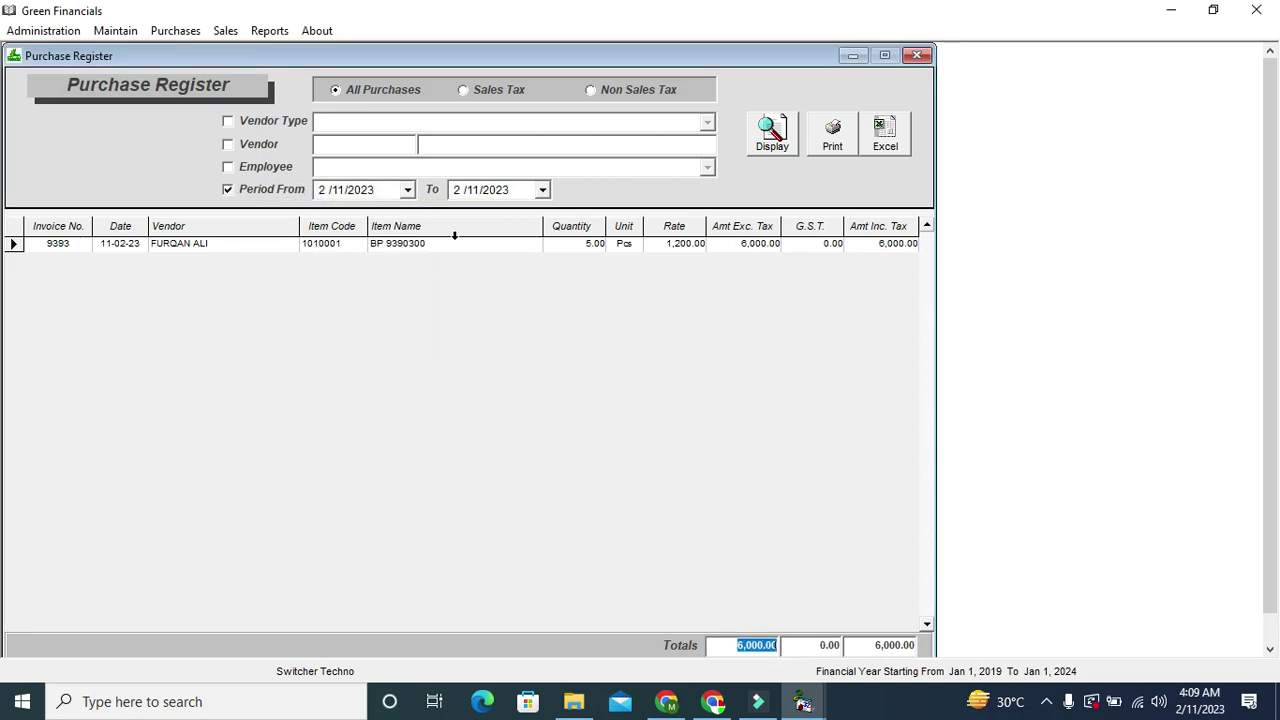
# Display the account ledger of the vendor on the purchase bill, finding the account by the vendor's name
pyautogui.click(272, 32)
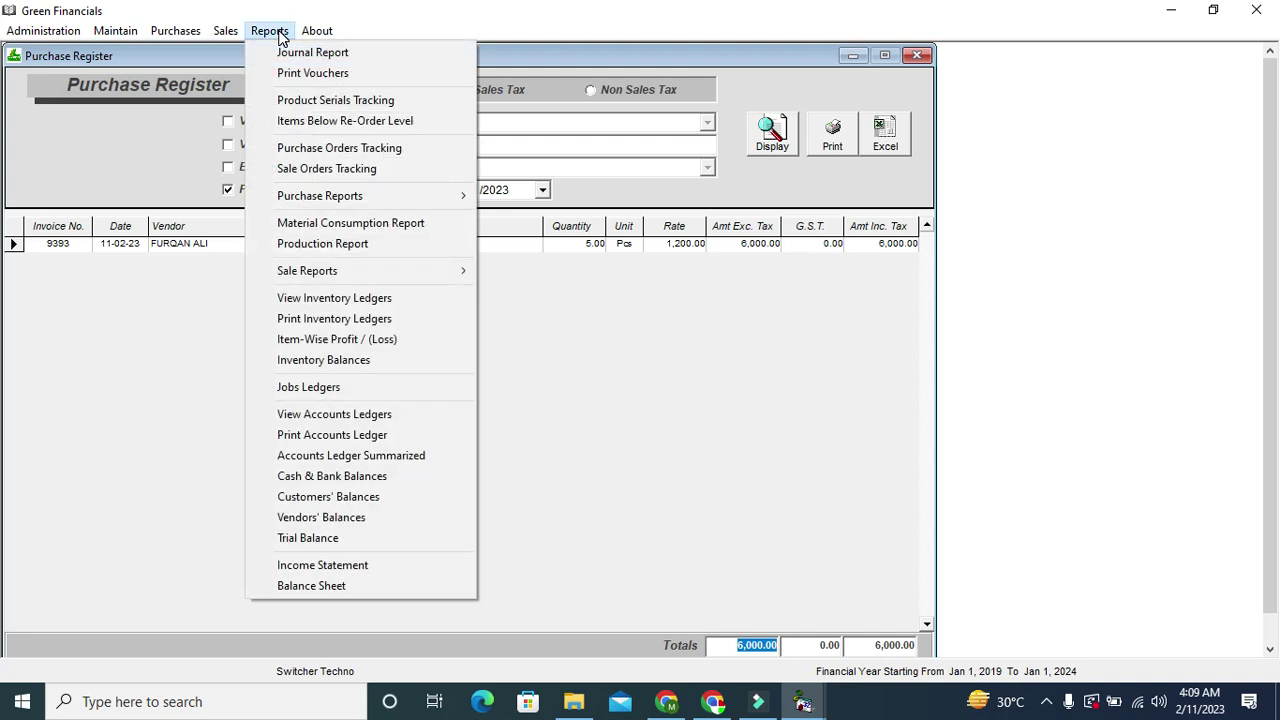
pyautogui.click(402, 415)
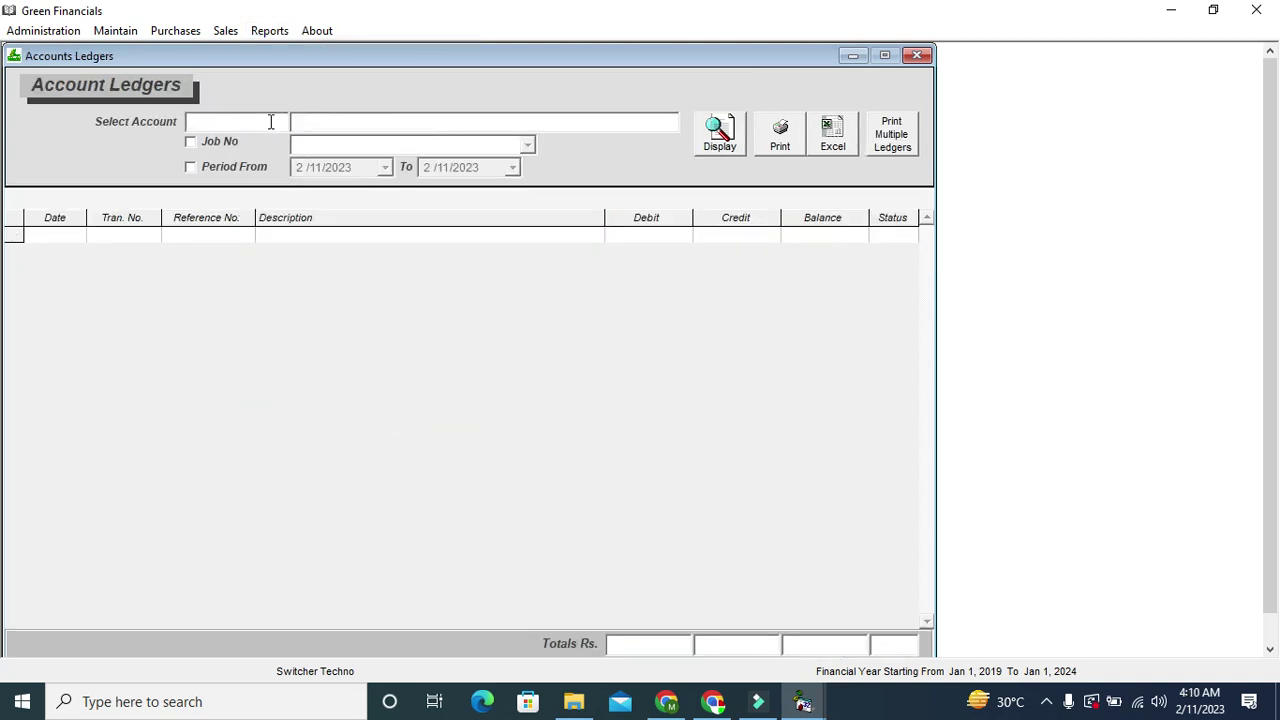
pyautogui.write('fur')
pyautogui.press('Down')
pyautogui.press('Return')
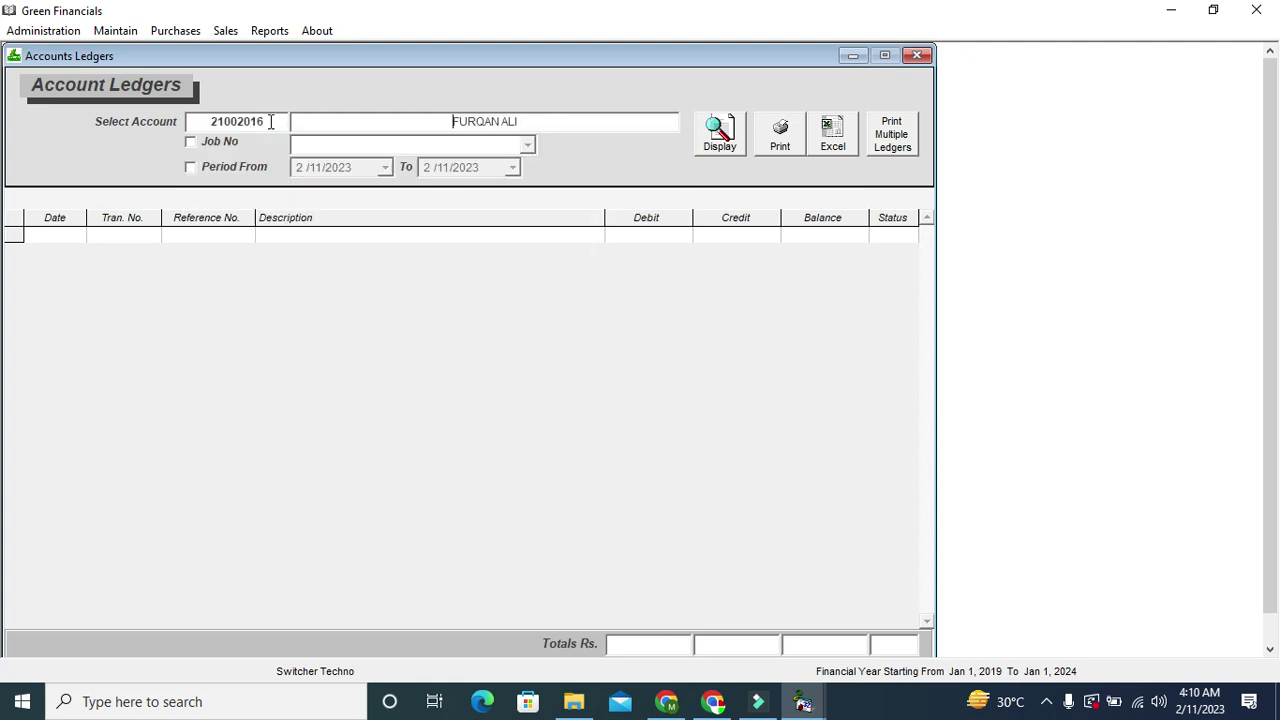
pyautogui.click(722, 140)
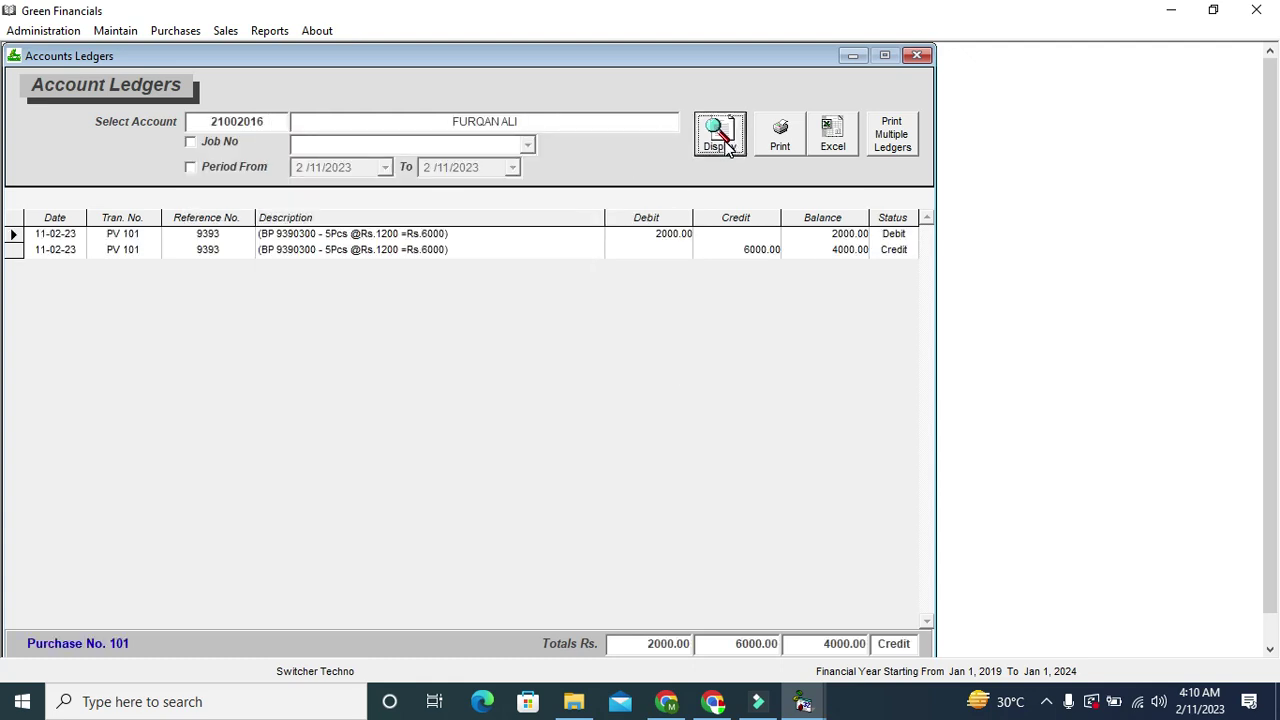
# Examine the vendor ledger's debit, credit and balance entries, preview its printout, and close the preview and ledger
pyautogui.click(744, 254)
pyautogui.click(672, 241)
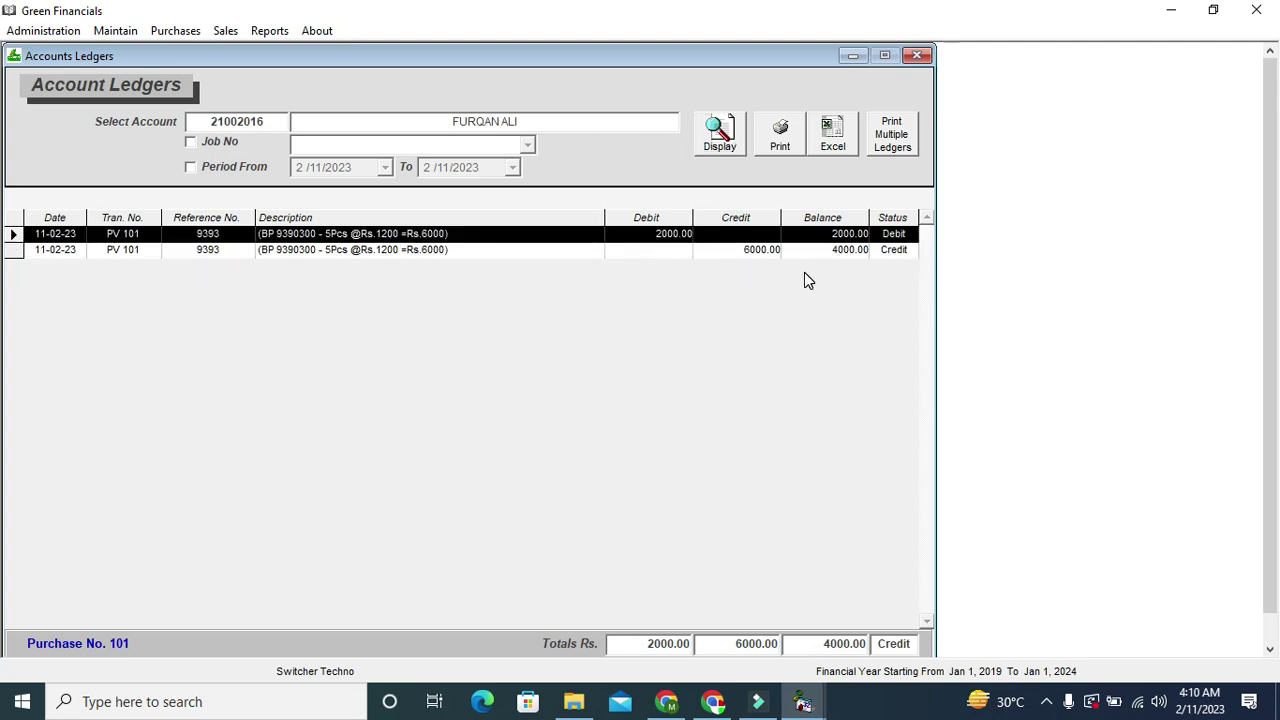
pyautogui.click(846, 255)
pyautogui.click(780, 138)
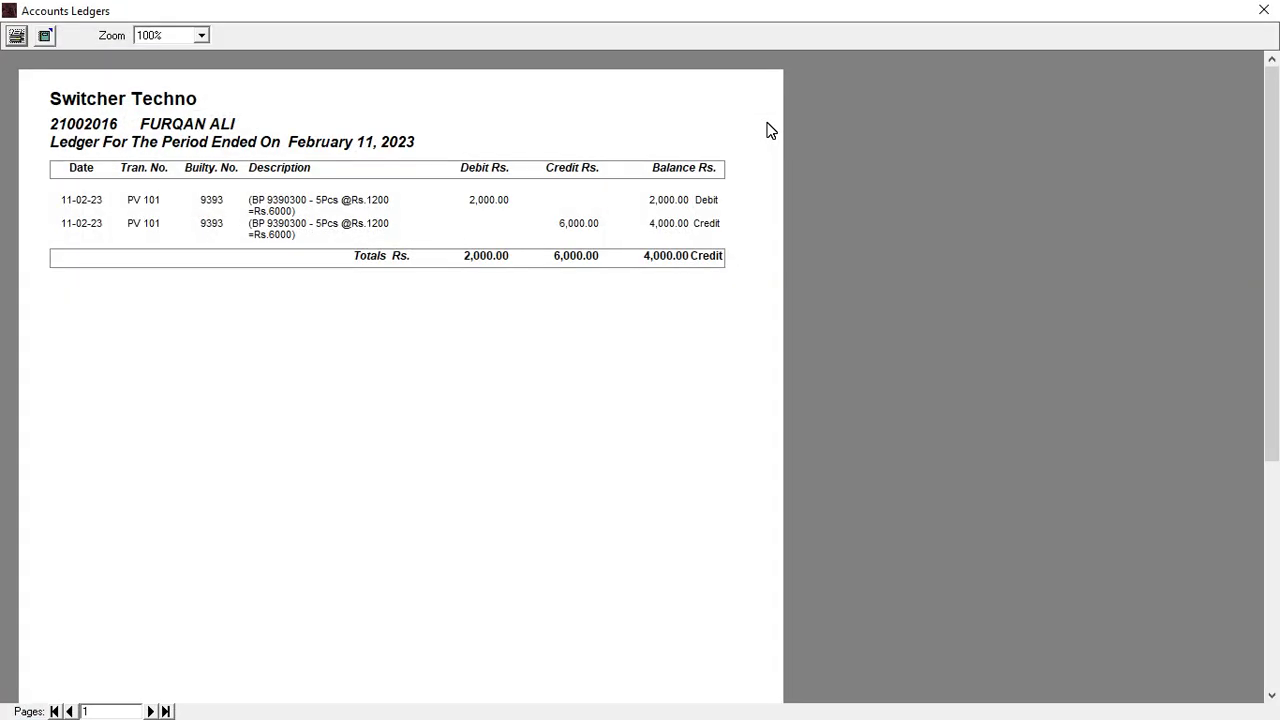
pyautogui.click(1263, 10)
pyautogui.click(928, 56)
# Display the customers' balances report and examine the closing balances
pyautogui.click(269, 30)
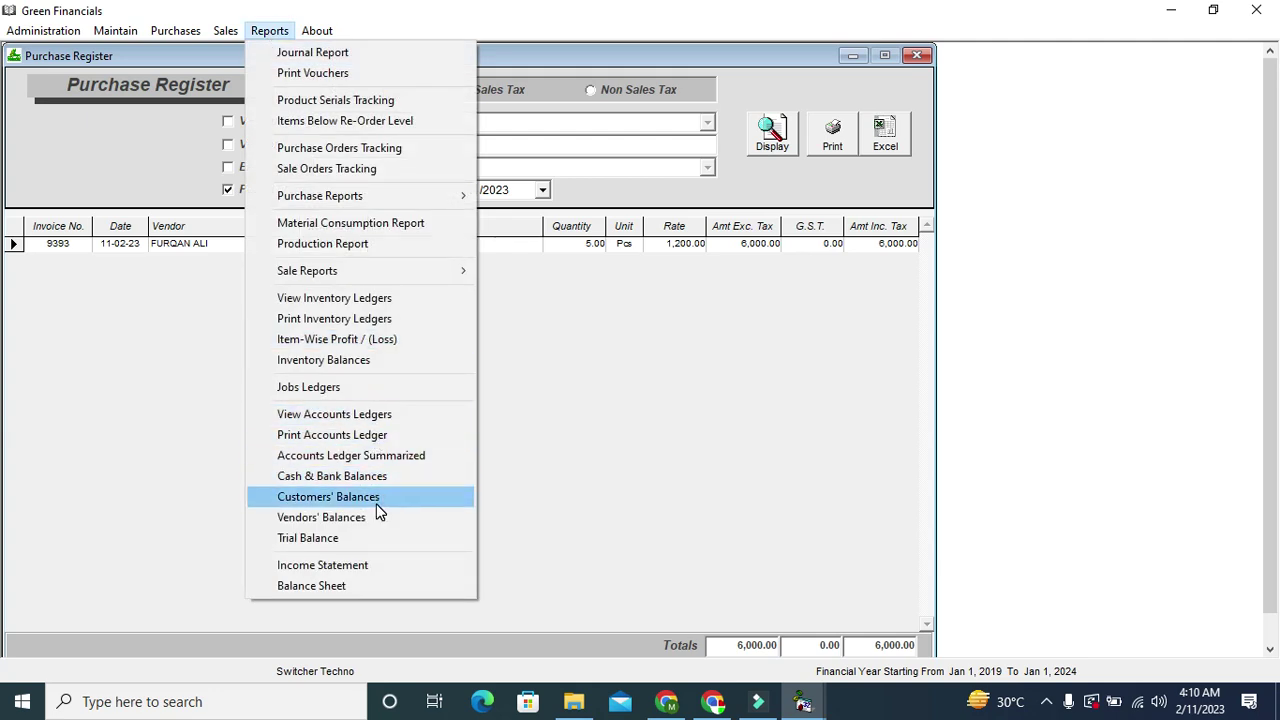
pyautogui.click(376, 500)
pyautogui.click(837, 122)
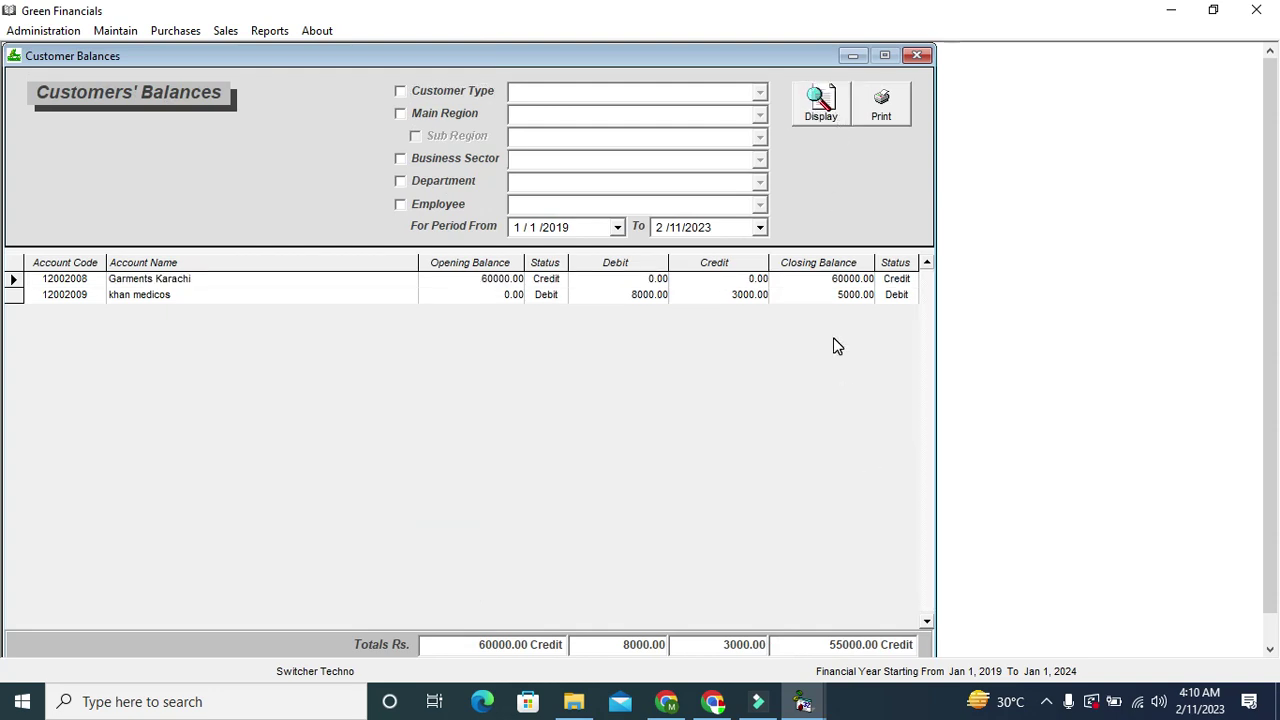
pyautogui.click(815, 137)
# Display the vendors' balances report and examine the vendor's closing balance
pyautogui.click(269, 30)
pyautogui.click(369, 519)
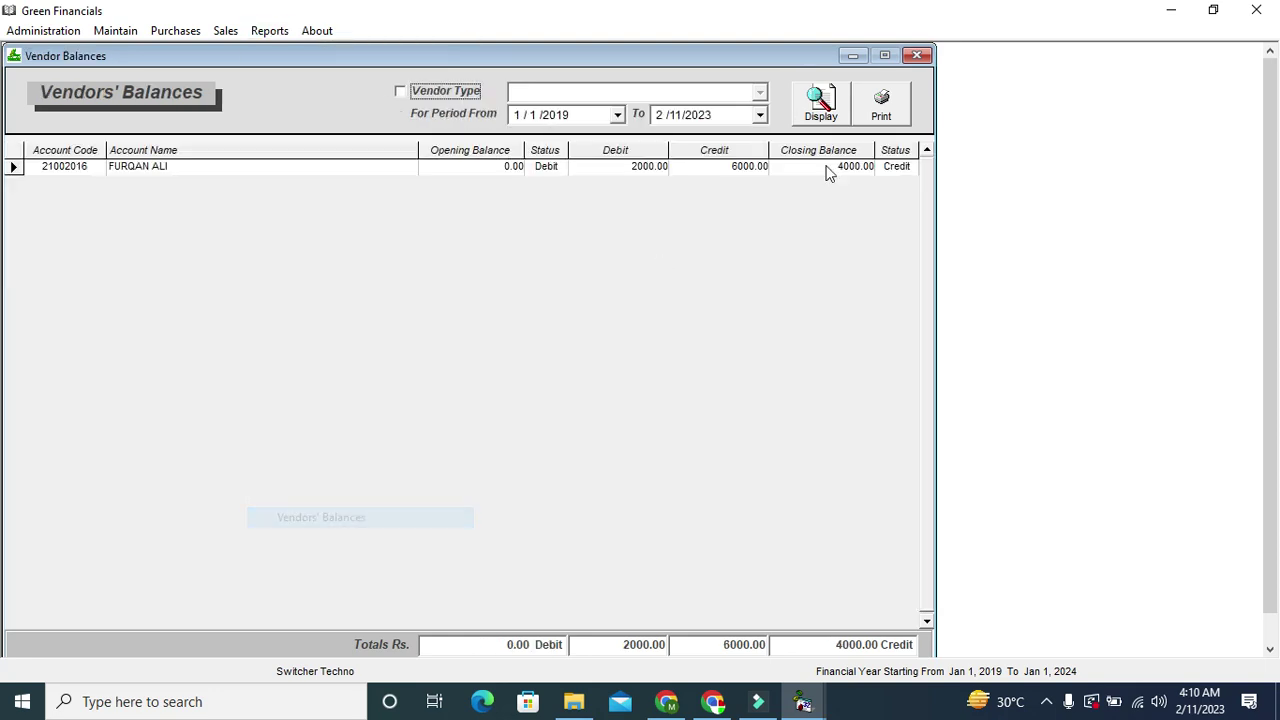
pyautogui.click(838, 118)
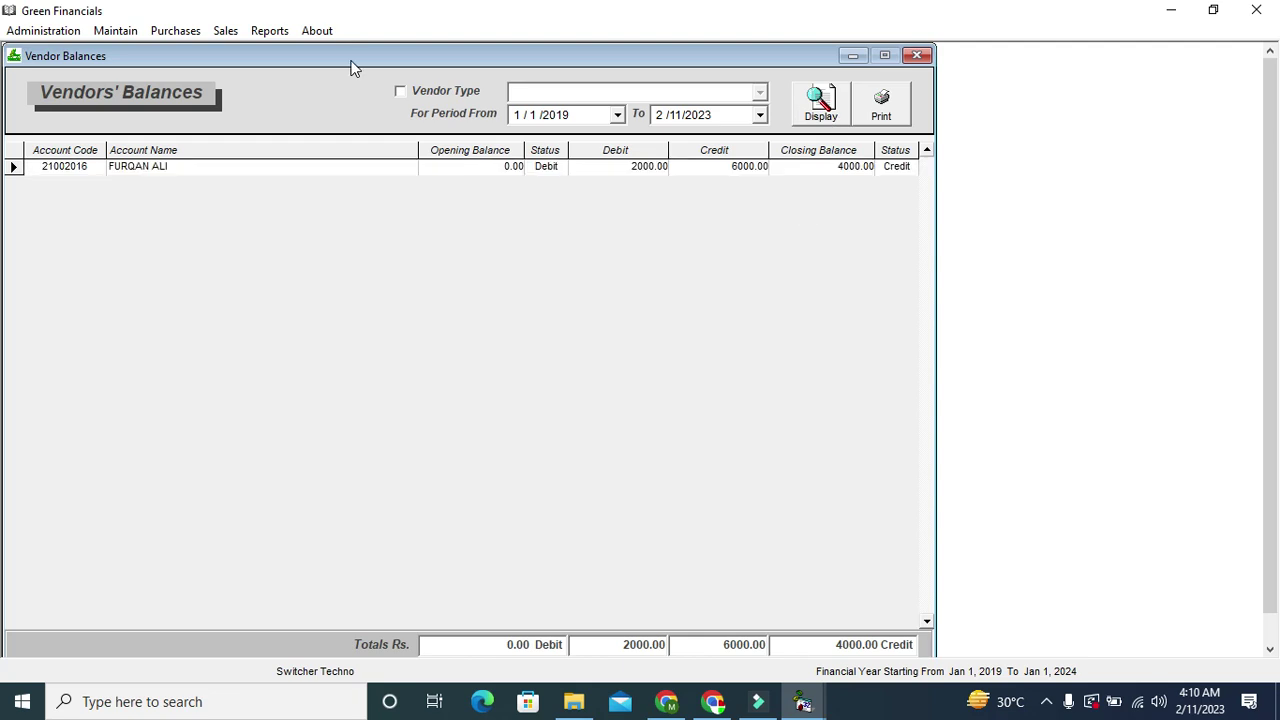
# Close all the open report windows to return to the main menu with the daily report
pyautogui.click(272, 32)
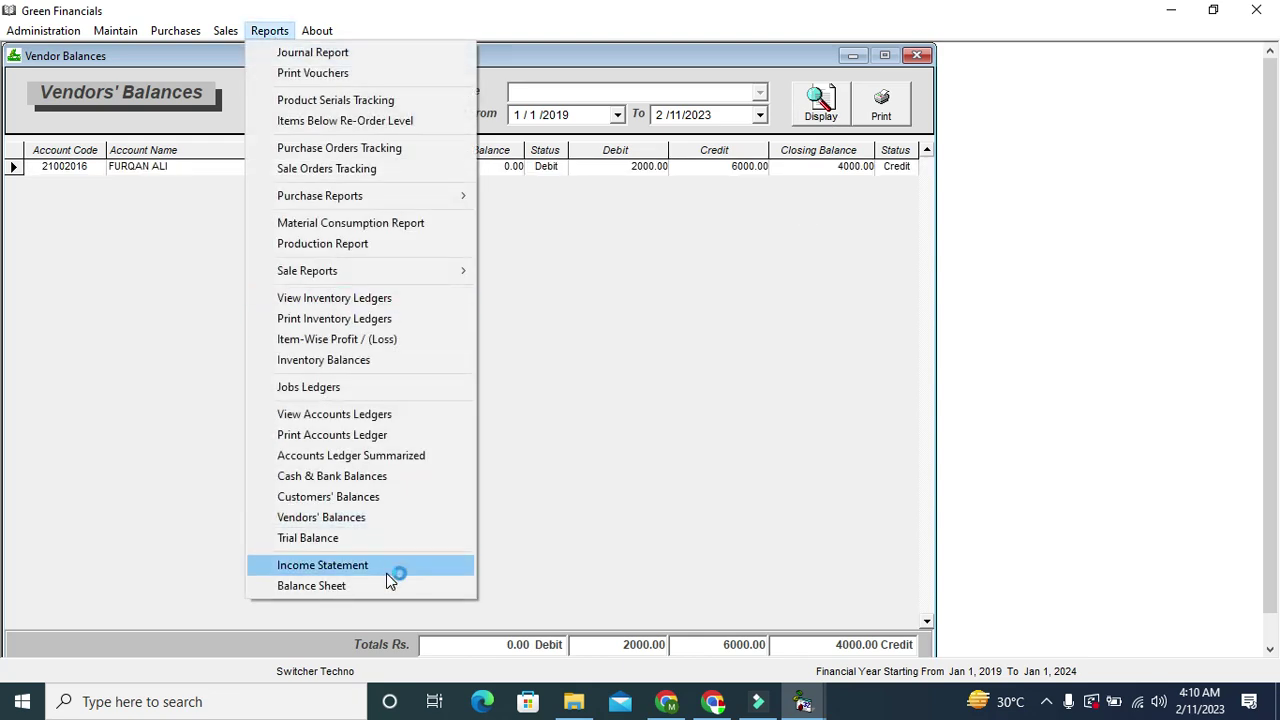
pyautogui.click(872, 150)
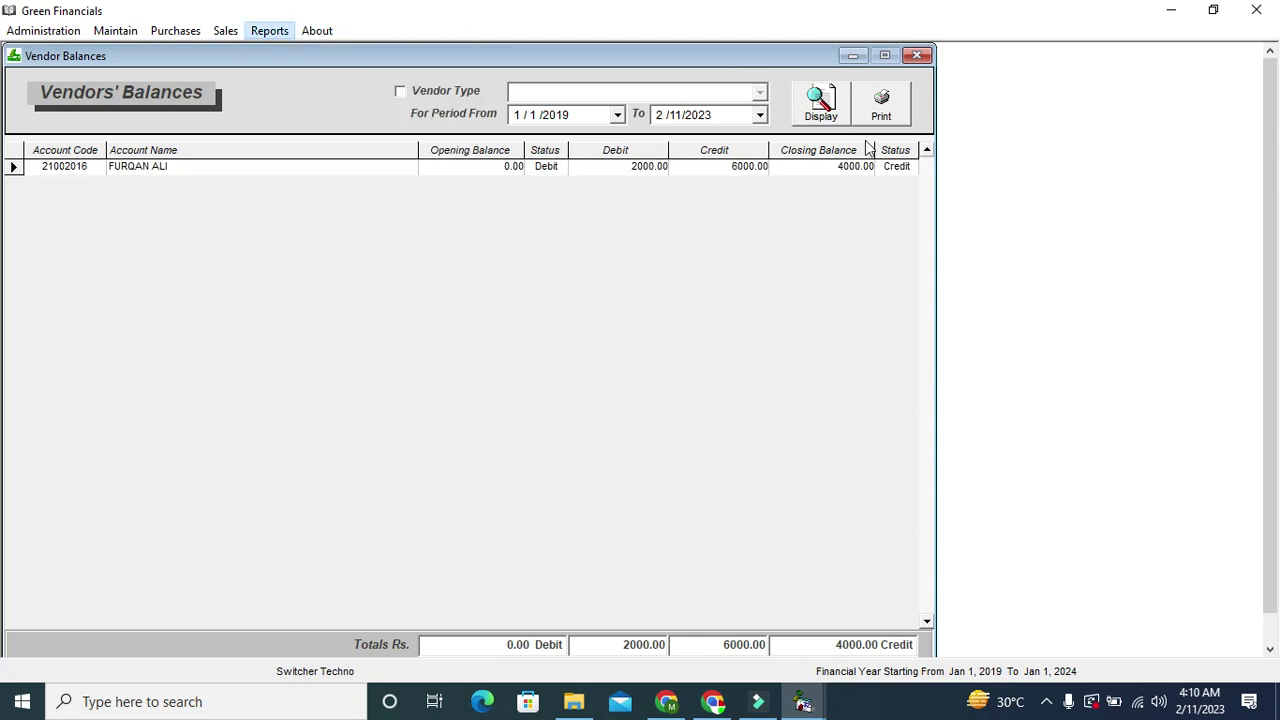
pyautogui.click(917, 55)
pyautogui.click(917, 55)
pyautogui.click(917, 55)
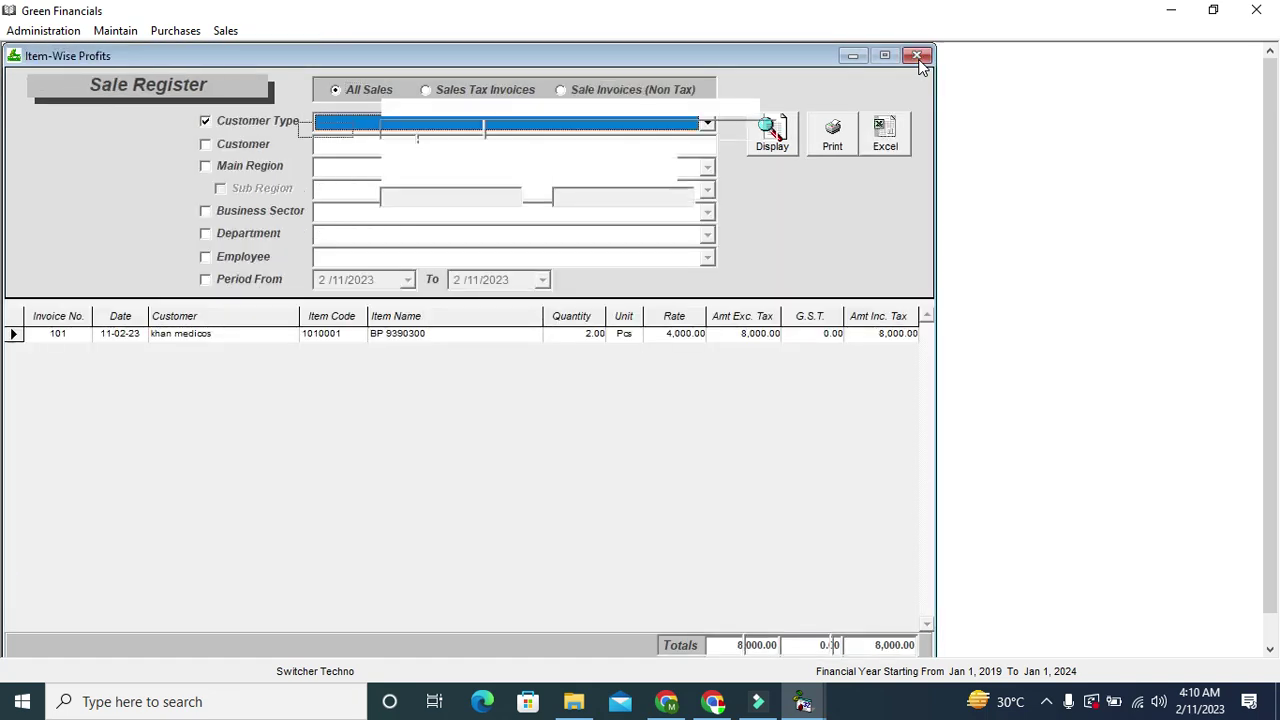
pyautogui.click(918, 57)
pyautogui.click(918, 57)
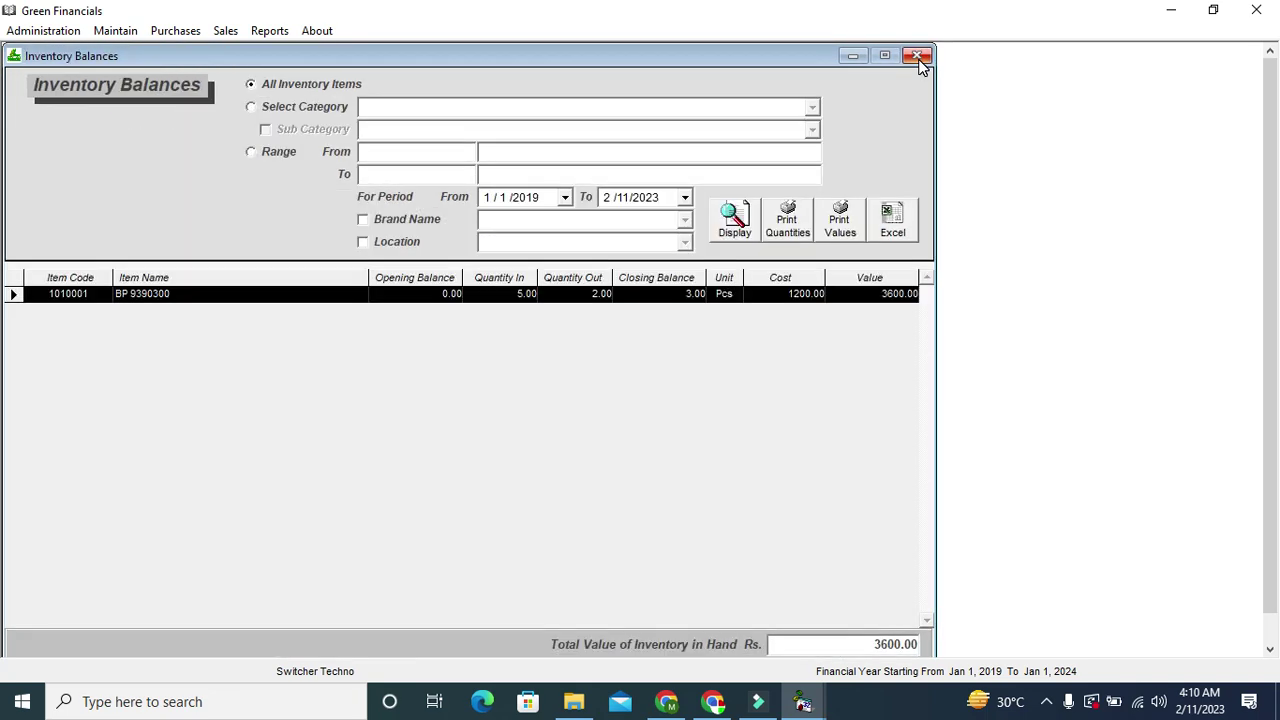
pyautogui.click(918, 57)
pyautogui.click(915, 55)
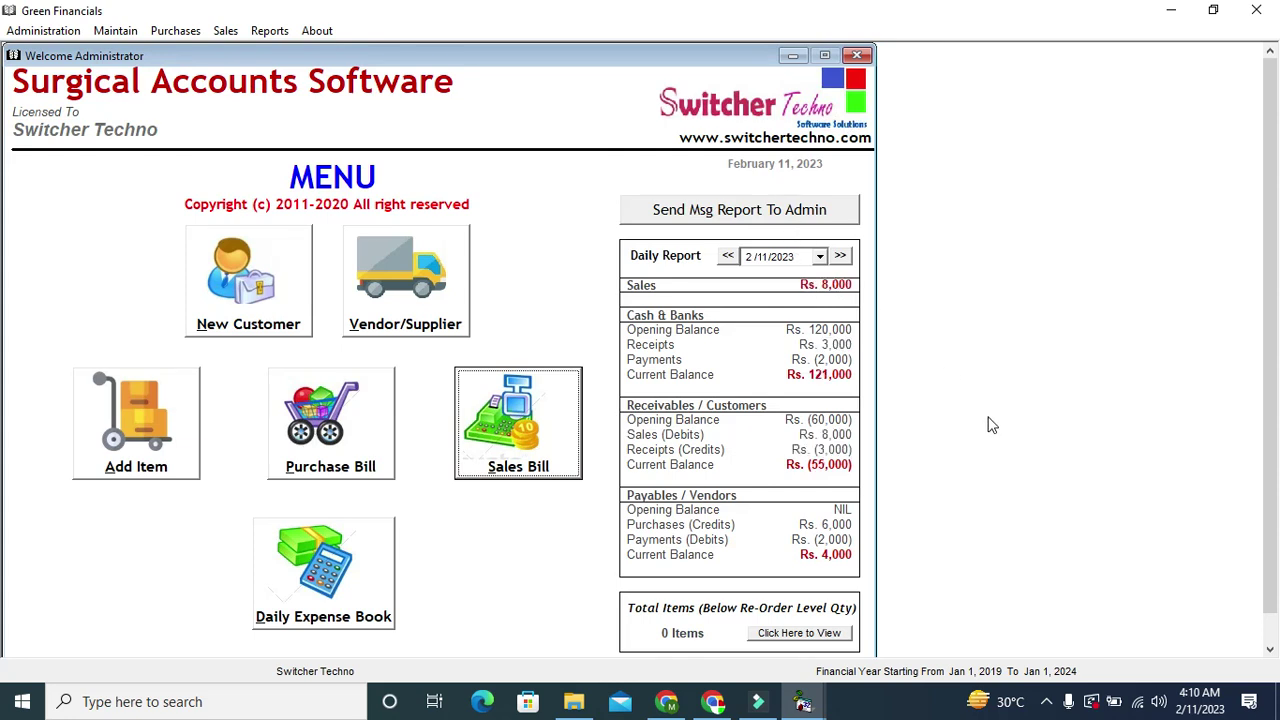
pyautogui.click(1046, 701)
pyautogui.rightClick(1085, 663)
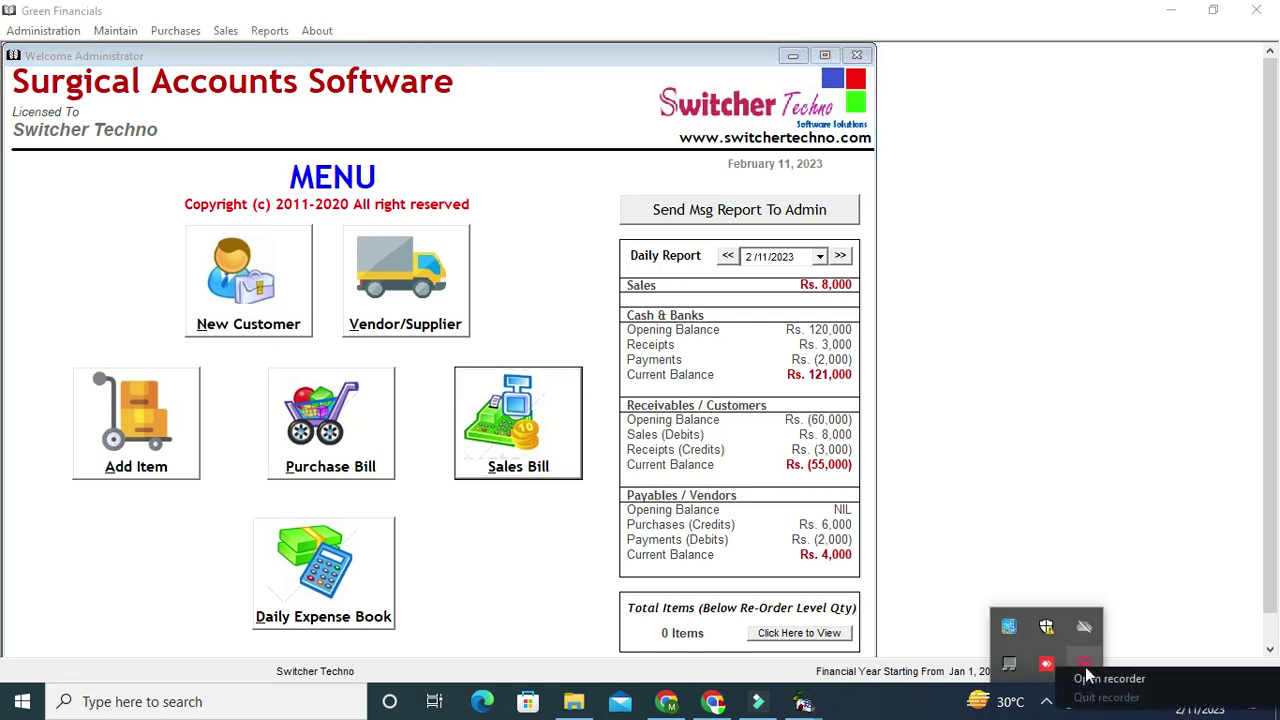
pyautogui.click(1100, 679)
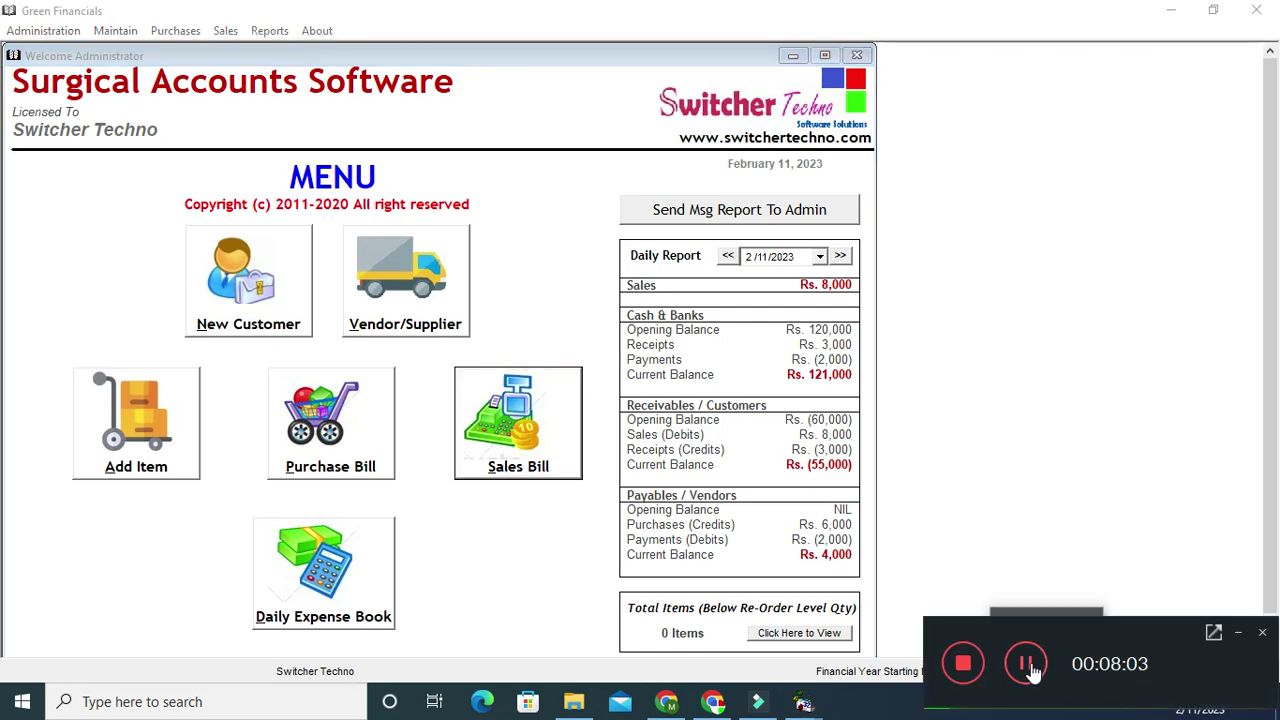